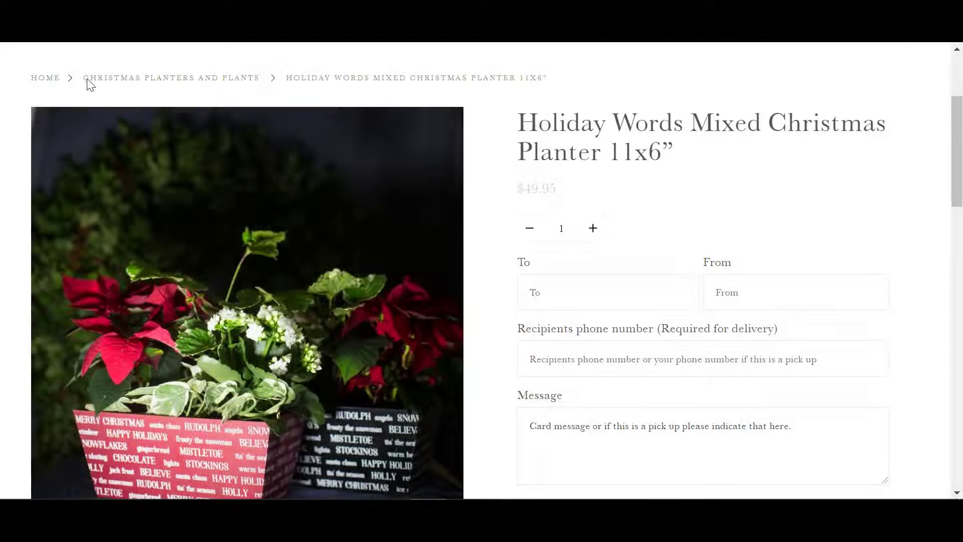
- Examine the Holiday Words Mixed Christmas Planter page, viewing each gallery image and trying the purchase button below the order fields
{"action": "scroll", "coordinate": [606, 181], "scroll_direction": "down", "scroll_amount": 2}
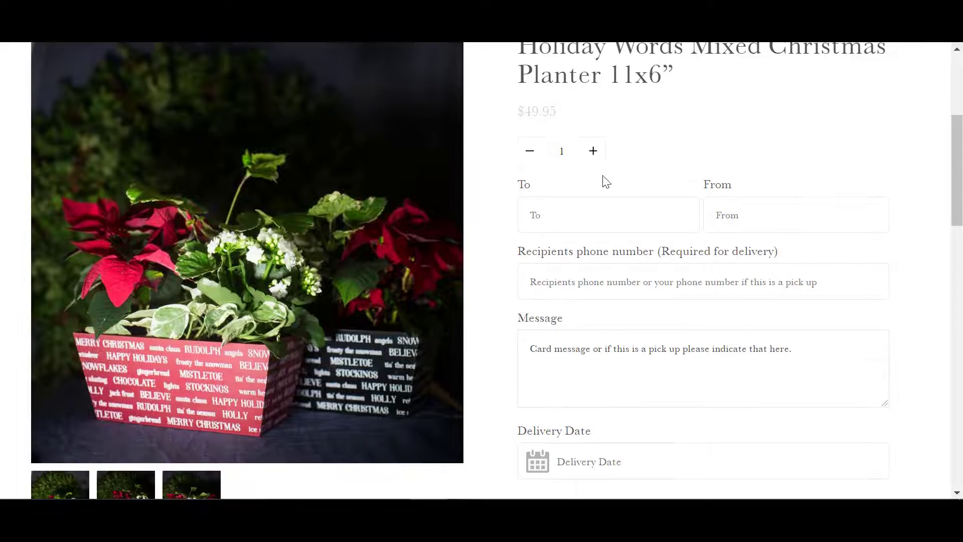
{"action": "scroll", "coordinate": [133, 454], "scroll_direction": "down", "scroll_amount": 2}
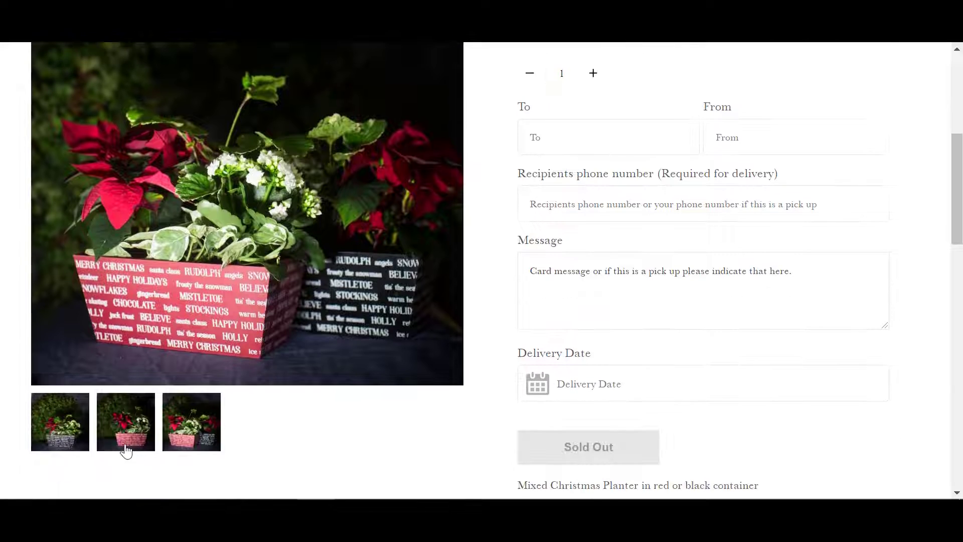
{"action": "left_click", "coordinate": [126, 450]}
{"action": "left_click", "coordinate": [186, 436]}
{"action": "left_click", "coordinate": [64, 432]}
{"action": "left_click", "coordinate": [580, 435]}
- Examine the rest of the planter page, including its description, share links, recently viewed items and related products
{"action": "scroll", "coordinate": [582, 436], "scroll_direction": "down", "scroll_amount": 2}
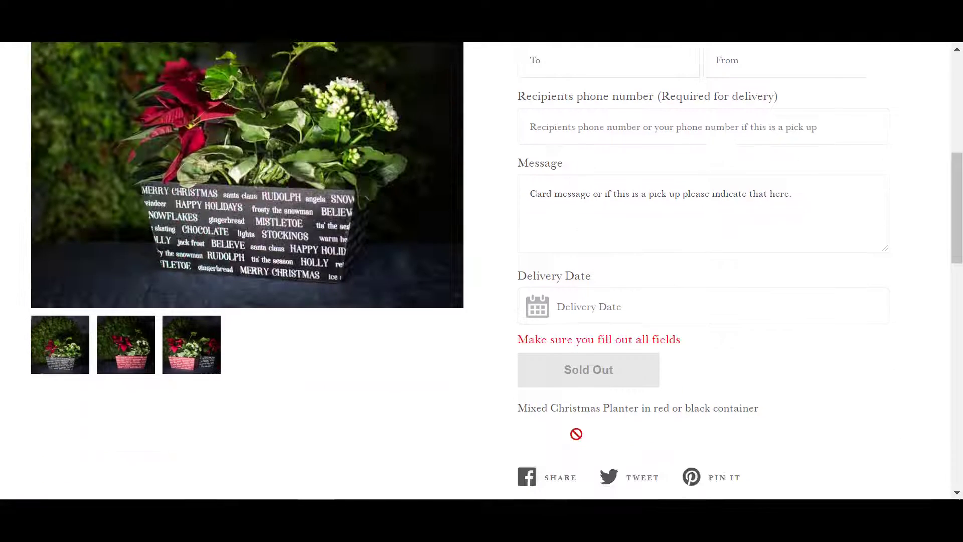
{"action": "scroll", "coordinate": [577, 381], "scroll_direction": "down", "scroll_amount": 4}
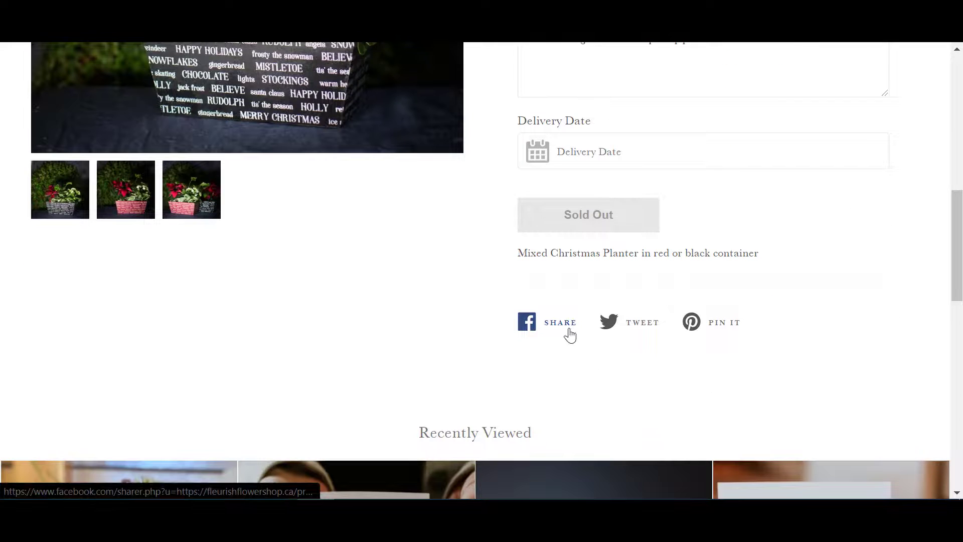
{"action": "scroll", "coordinate": [602, 347], "scroll_direction": "down", "scroll_amount": 8}
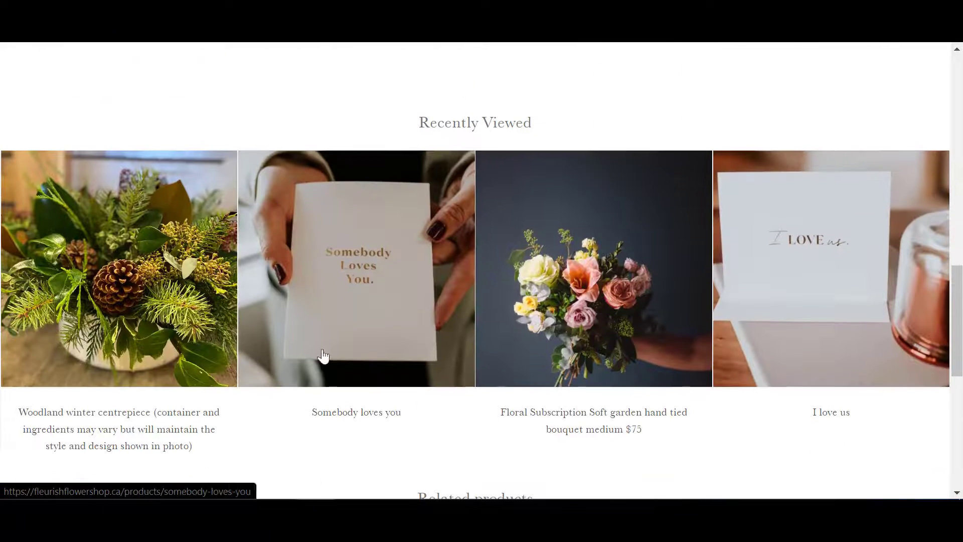
{"action": "scroll", "coordinate": [703, 351], "scroll_direction": "down", "scroll_amount": 10}
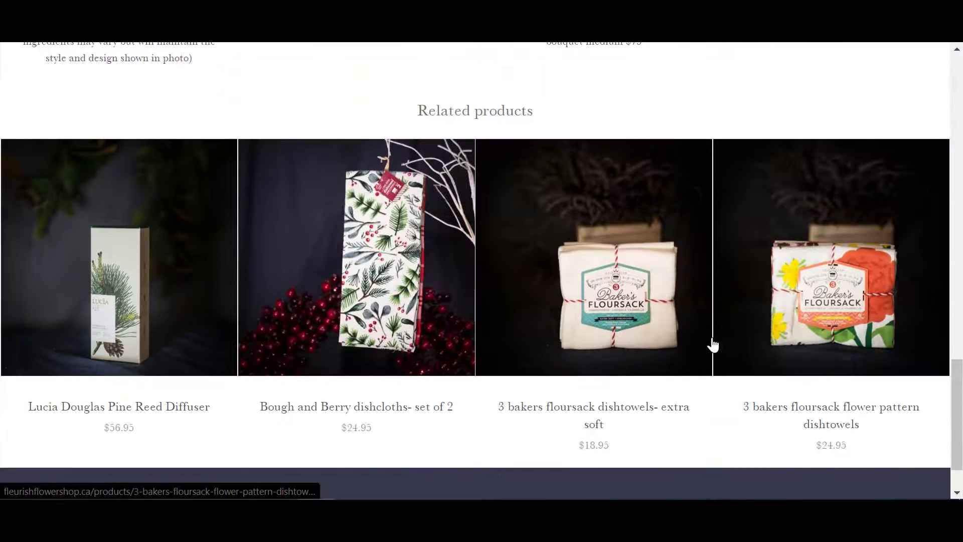
{"action": "scroll", "coordinate": [721, 344], "scroll_direction": "down", "scroll_amount": 2}
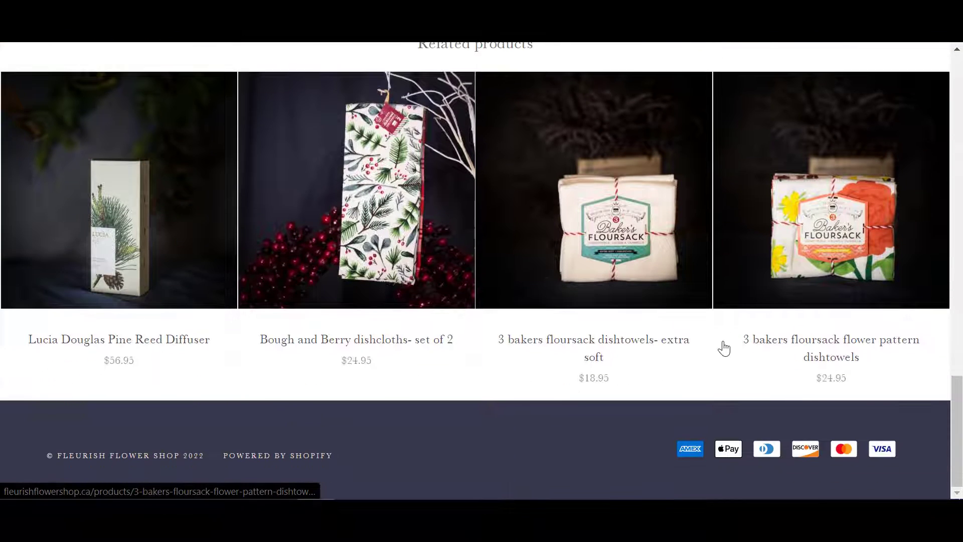
{"action": "scroll", "coordinate": [722, 346], "scroll_direction": "up", "scroll_amount": 12}
{"action": "scroll", "coordinate": [723, 346], "scroll_direction": "up", "scroll_amount": 15}
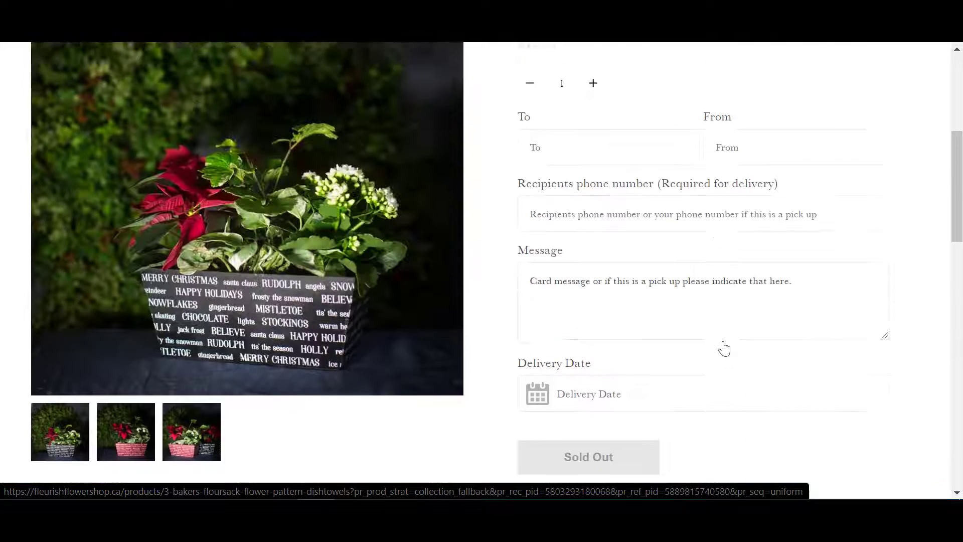
{"action": "scroll", "coordinate": [724, 341], "scroll_direction": "up", "scroll_amount": 2}
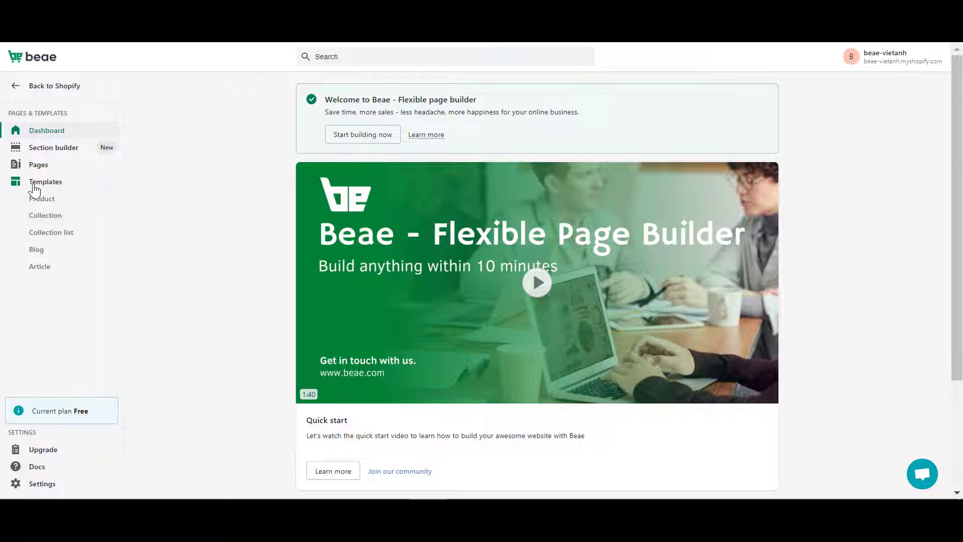
- Open the product templates in Beae and create a new product template
{"action": "left_click", "coordinate": [38, 200]}
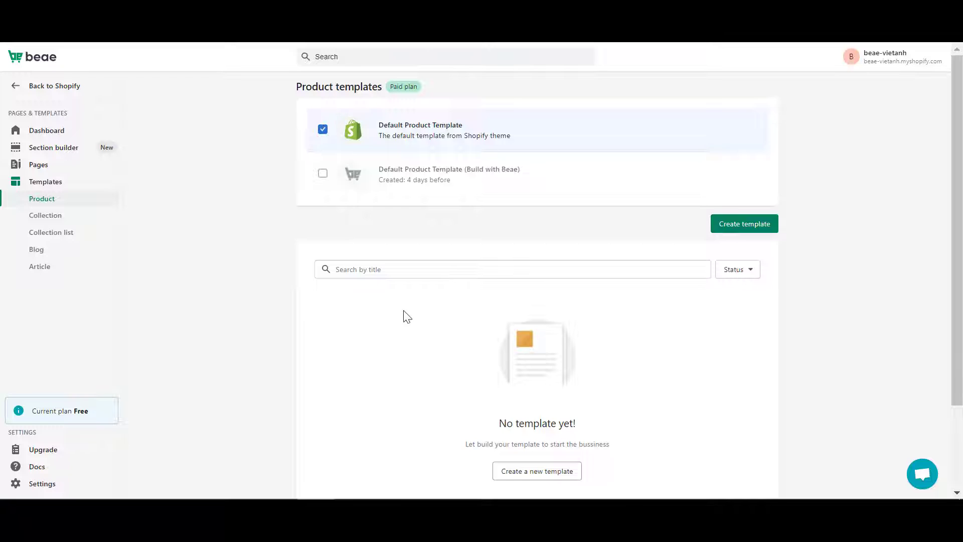
{"action": "scroll", "coordinate": [408, 317], "scroll_direction": "down", "scroll_amount": 2}
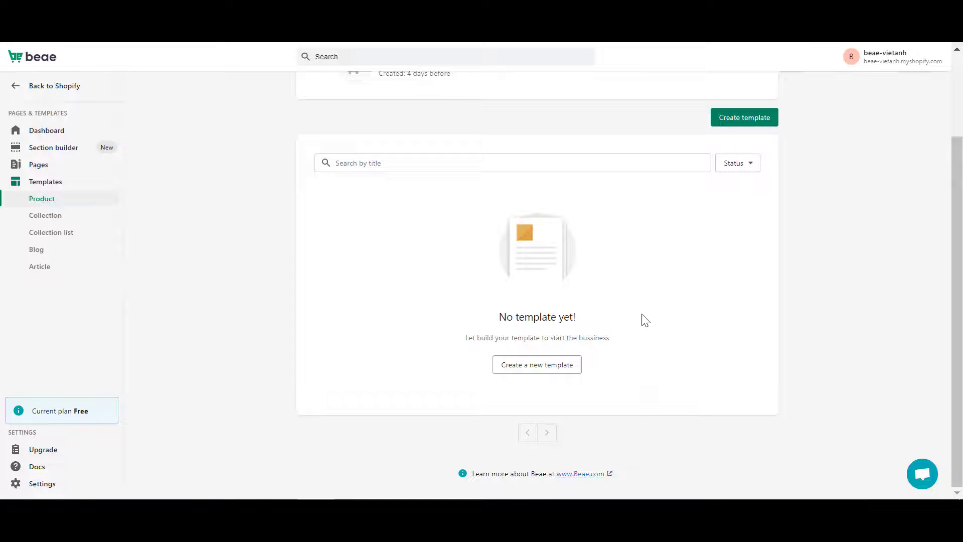
{"action": "scroll", "coordinate": [651, 329], "scroll_direction": "up", "scroll_amount": 2}
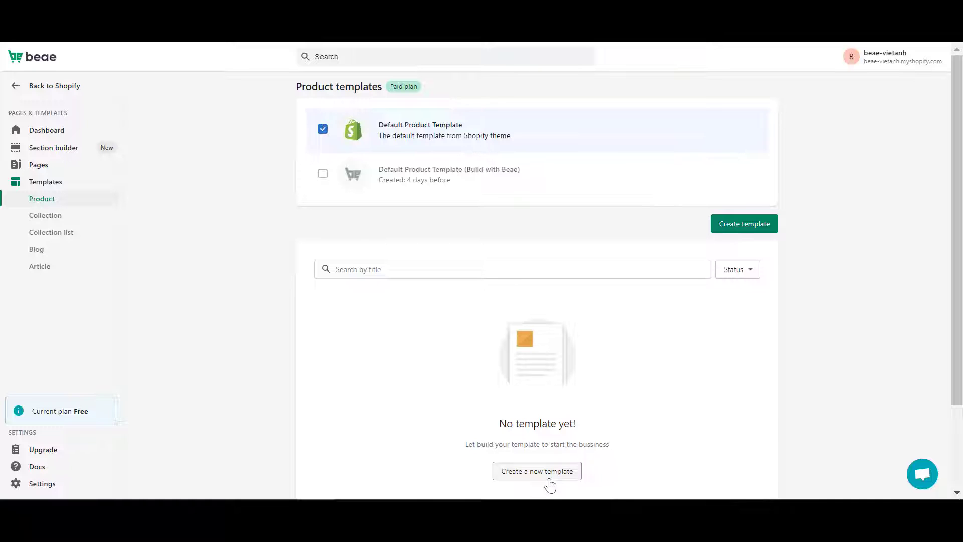
{"action": "left_click", "coordinate": [741, 234]}
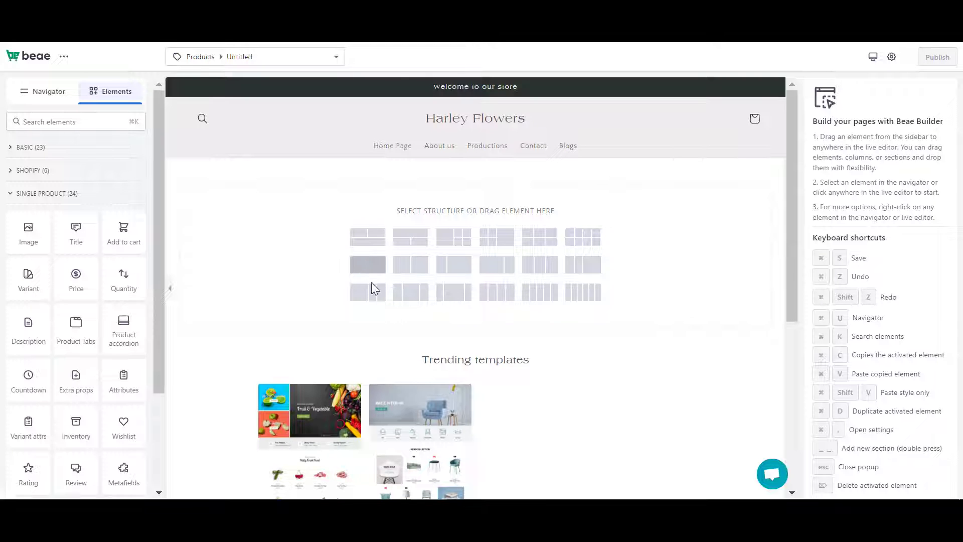
- Lay out the blank template with the structure of two equal columns above one full-width row
{"action": "scroll", "coordinate": [599, 295], "scroll_direction": "down", "scroll_amount": 2}
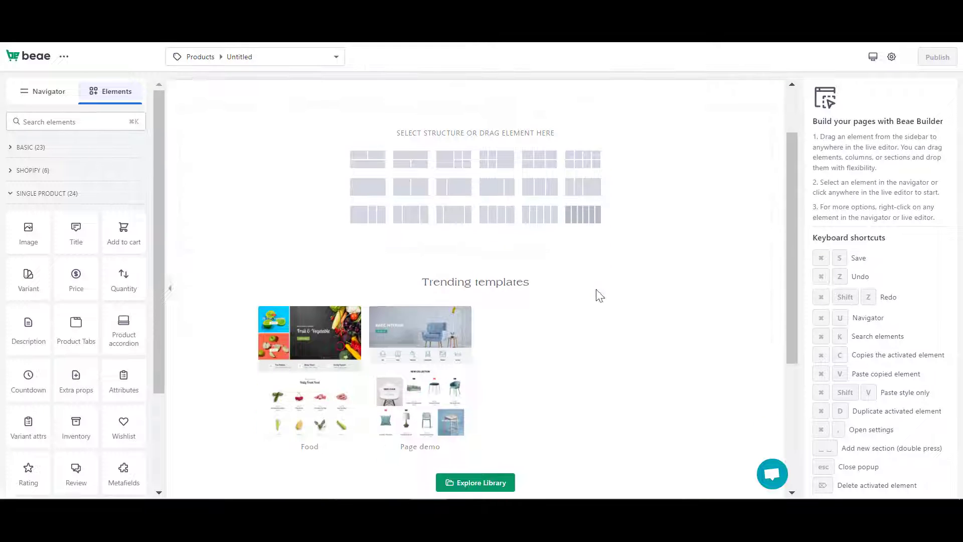
{"action": "mouse_move", "coordinate": [447, 342]}
{"action": "mouse_move", "coordinate": [302, 341]}
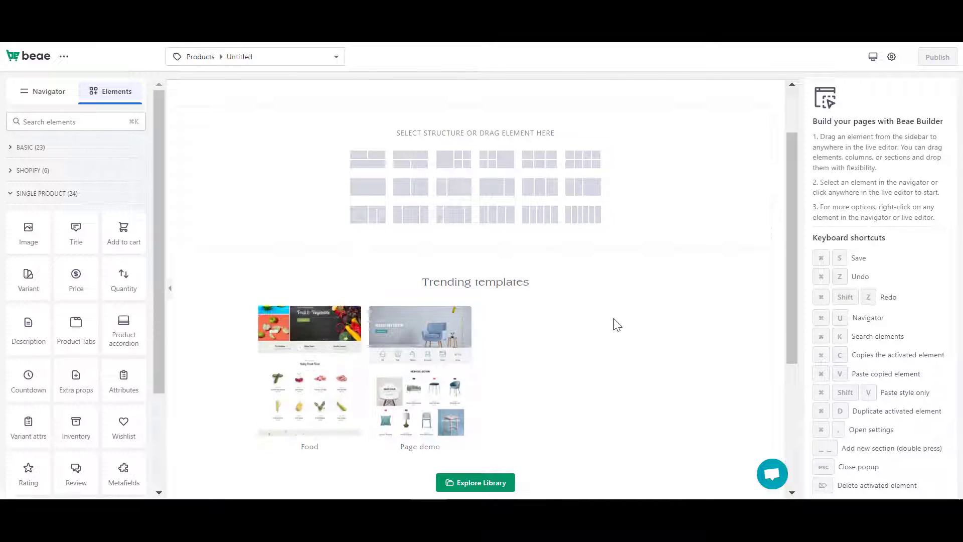
{"action": "scroll", "coordinate": [600, 325], "scroll_direction": "up", "scroll_amount": 2}
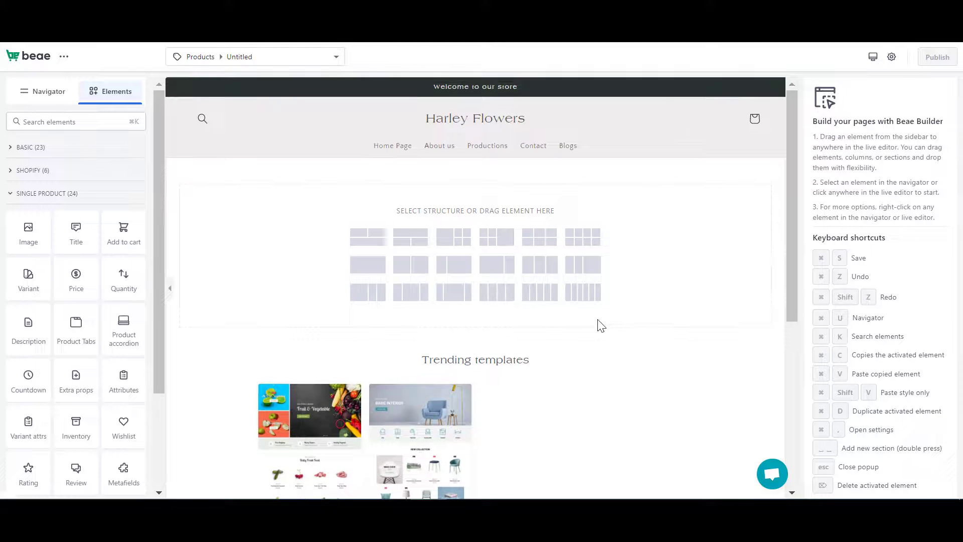
{"action": "left_click", "coordinate": [379, 249]}
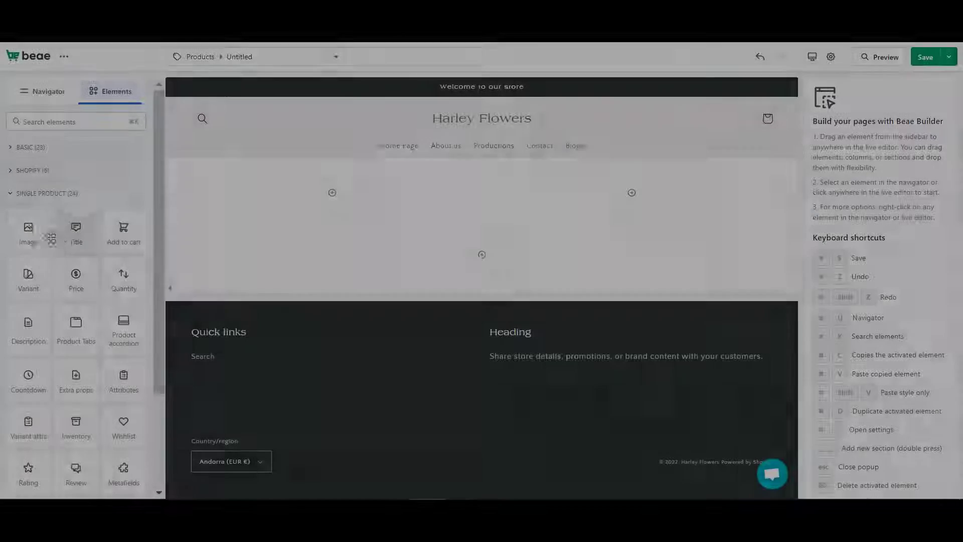
- Place the product image in the first column and the product title with the price beneath it in the second column
{"action": "left_click_drag", "start_coordinate": [28, 232], "coordinate": [267, 196]}
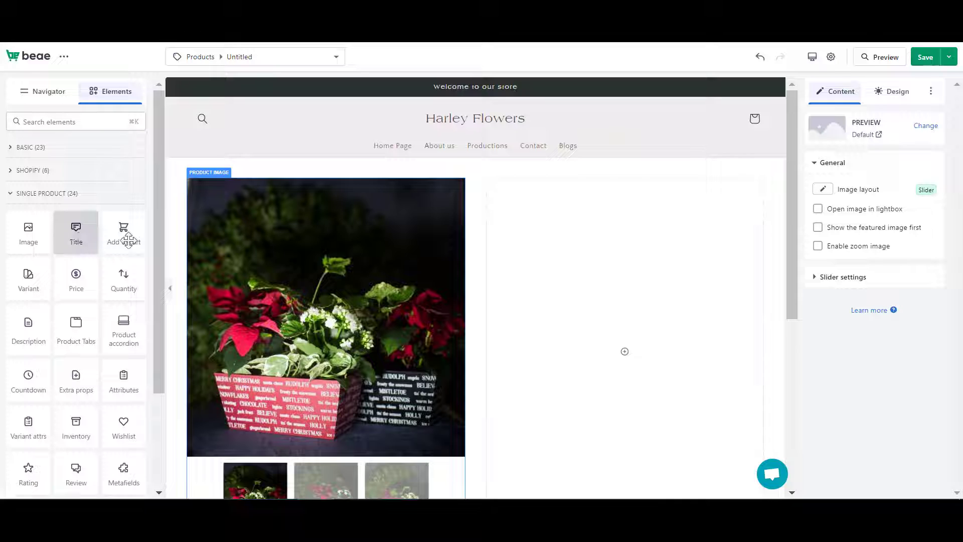
{"action": "left_click_drag", "start_coordinate": [128, 241], "coordinate": [557, 215]}
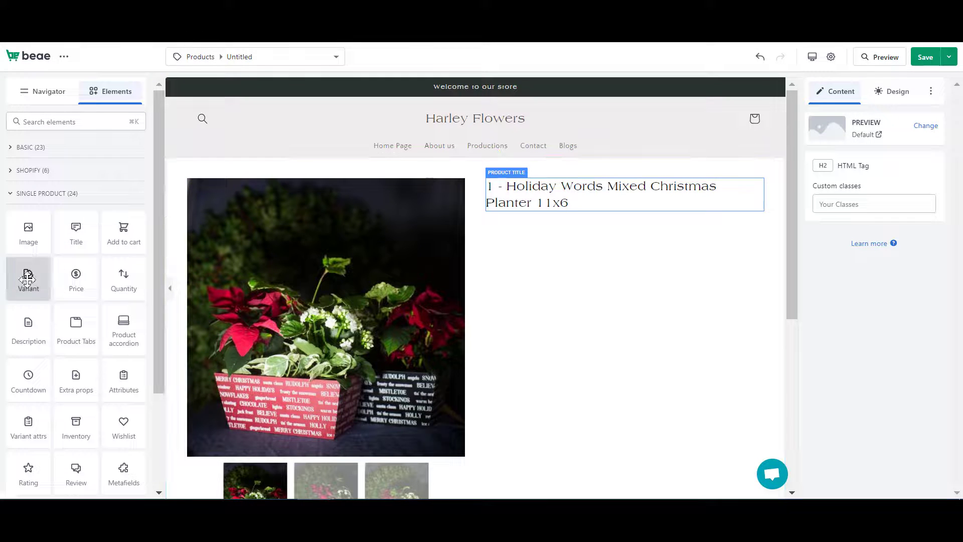
{"action": "left_click_drag", "start_coordinate": [76, 277], "coordinate": [540, 240]}
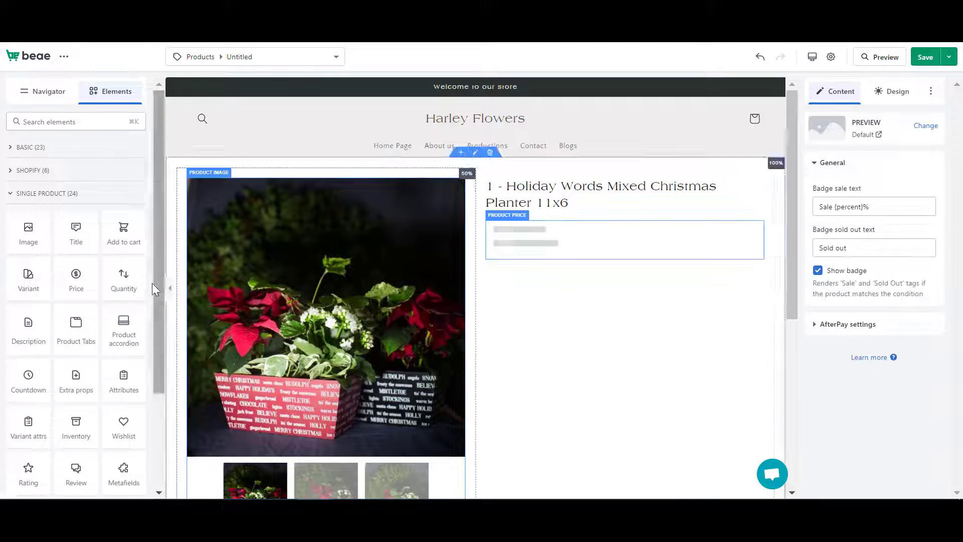
- Add the product quantity, variant picker and add-to-cart elements in that order below the price
{"action": "left_click_drag", "start_coordinate": [123, 276], "coordinate": [538, 274]}
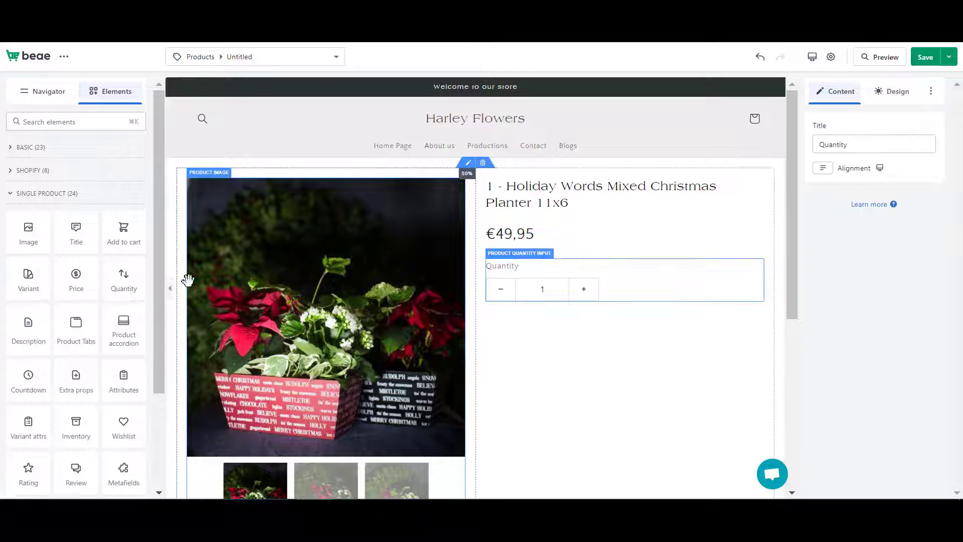
{"action": "left_click_drag", "start_coordinate": [28, 278], "coordinate": [537, 308]}
{"action": "left_click_drag", "start_coordinate": [123, 233], "coordinate": [549, 397]}
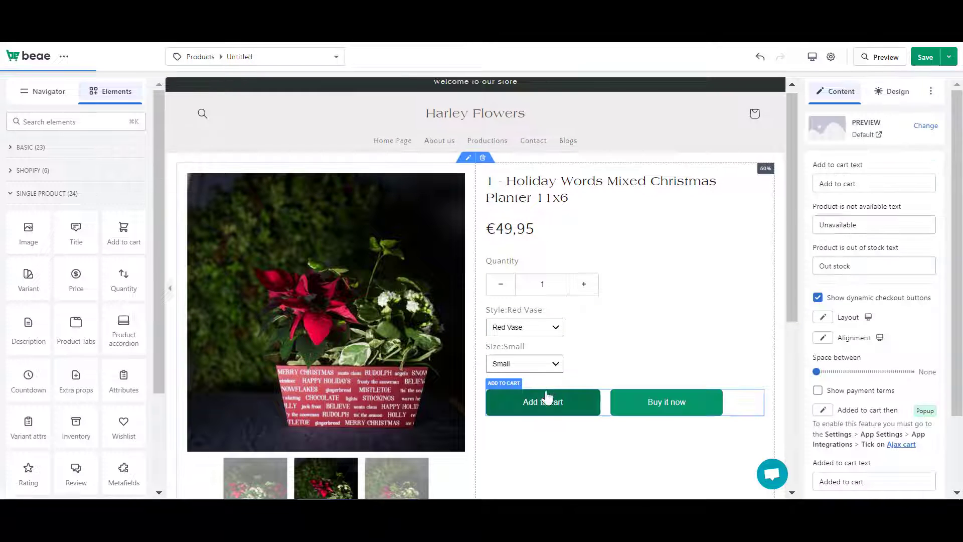
- Add a trust badge below the purchase buttons and a product rating between the price and the quantity
{"action": "scroll", "coordinate": [502, 396], "scroll_direction": "down", "scroll_amount": 2}
{"action": "scroll", "coordinate": [88, 370], "scroll_direction": "down", "scroll_amount": 2}
{"action": "scroll", "coordinate": [88, 370], "scroll_direction": "down", "scroll_amount": 1}
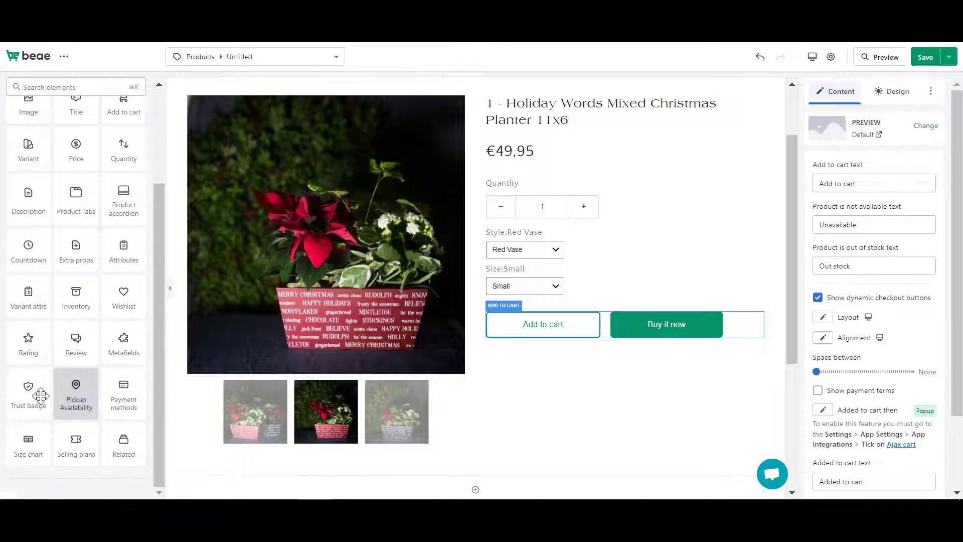
{"action": "left_click_drag", "start_coordinate": [28, 394], "coordinate": [532, 362]}
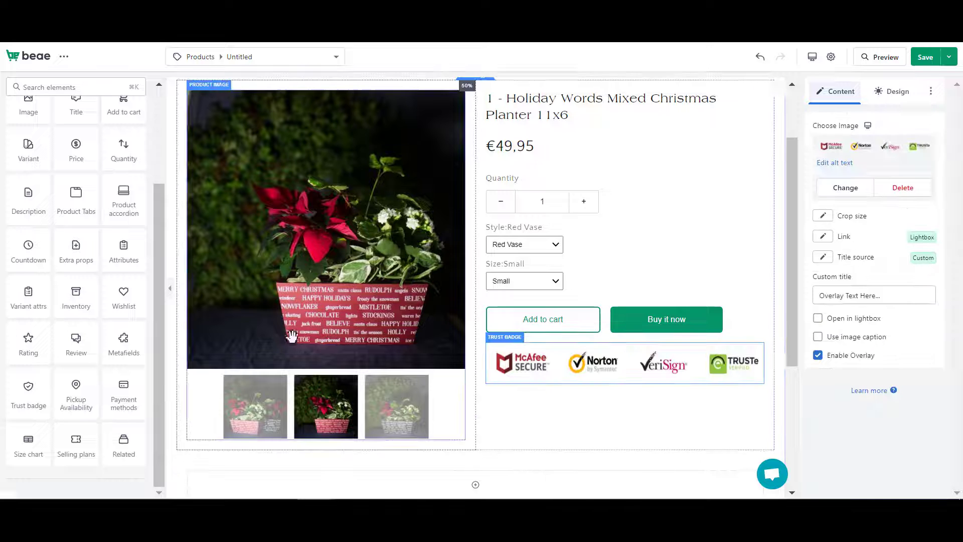
{"action": "left_click_drag", "start_coordinate": [172, 330], "coordinate": [584, 165]}
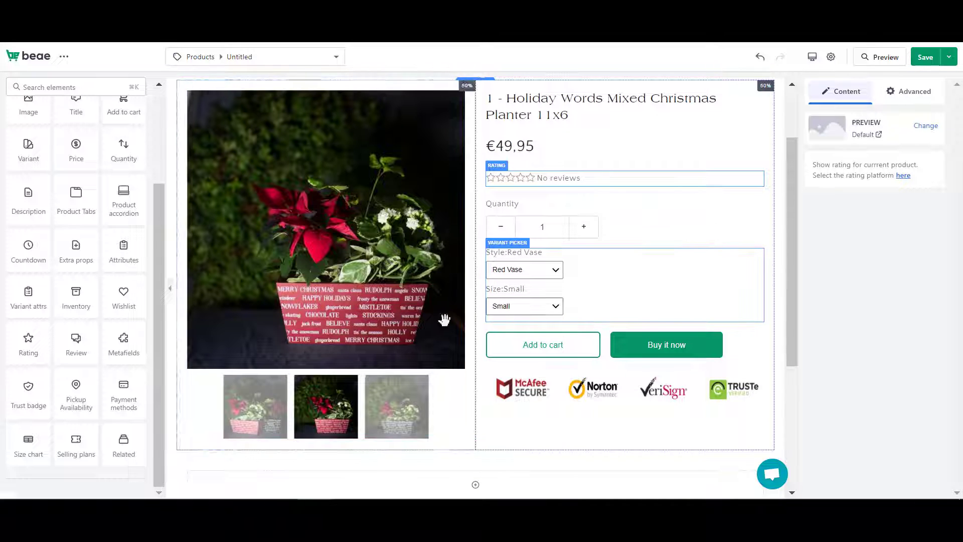
- Add a wishlist element below the trust badge in the product details column
{"action": "scroll", "coordinate": [516, 307], "scroll_direction": "up", "scroll_amount": 1}
{"action": "scroll", "coordinate": [517, 309], "scroll_direction": "down", "scroll_amount": 2}
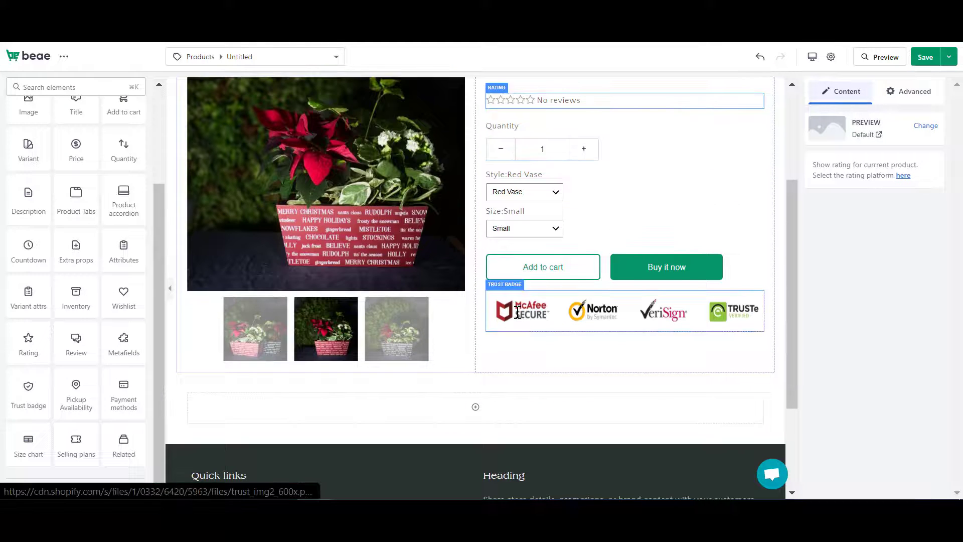
{"action": "left_click_drag", "start_coordinate": [123, 296], "coordinate": [581, 386]}
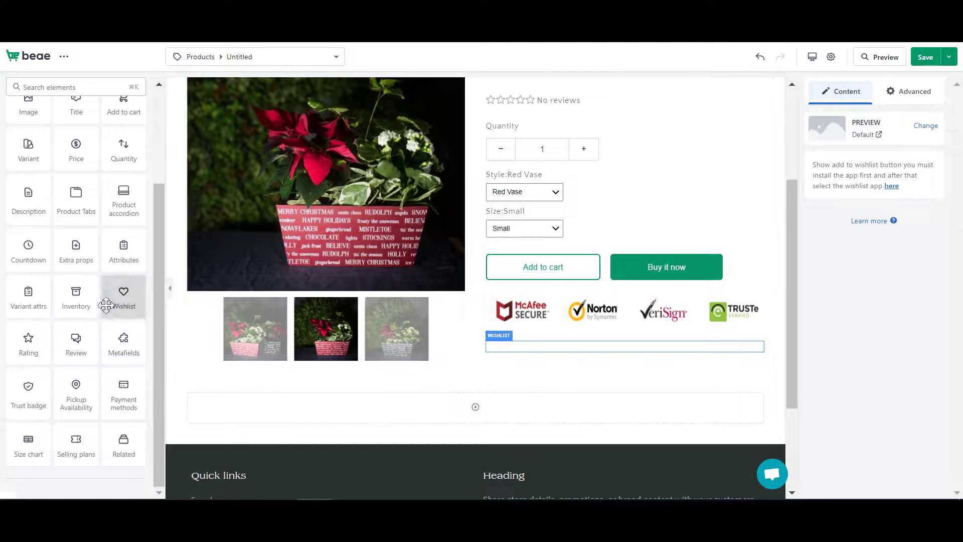
- Add product tabs to the full-width row and check the Description, Reviews and Addition information tabs
{"action": "scroll", "coordinate": [76, 316], "scroll_direction": "up", "scroll_amount": 2}
{"action": "left_click_drag", "start_coordinate": [79, 285], "coordinate": [449, 404]}
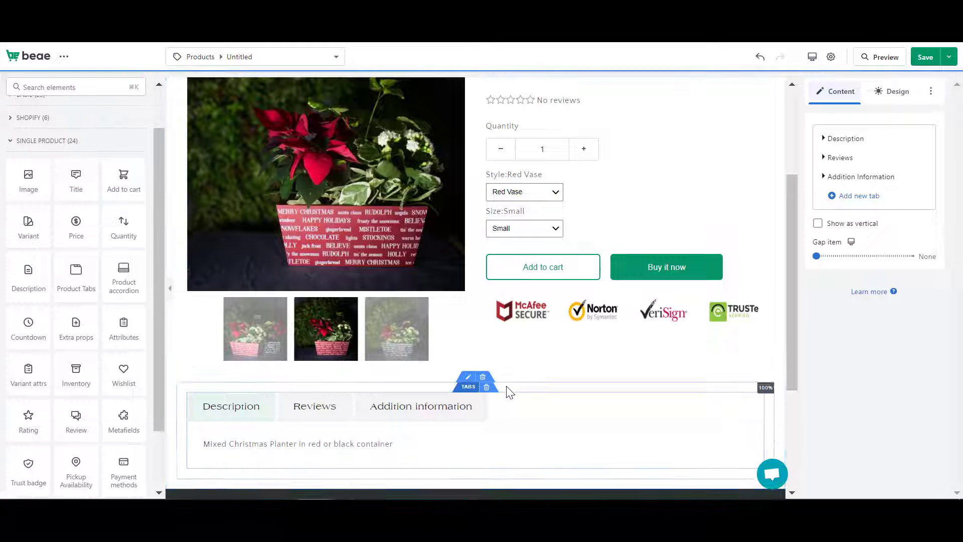
{"action": "scroll", "coordinate": [351, 361], "scroll_direction": "down", "scroll_amount": 2}
{"action": "left_click", "coordinate": [321, 331]}
{"action": "left_click", "coordinate": [384, 335]}
{"action": "left_click", "coordinate": [239, 333]}
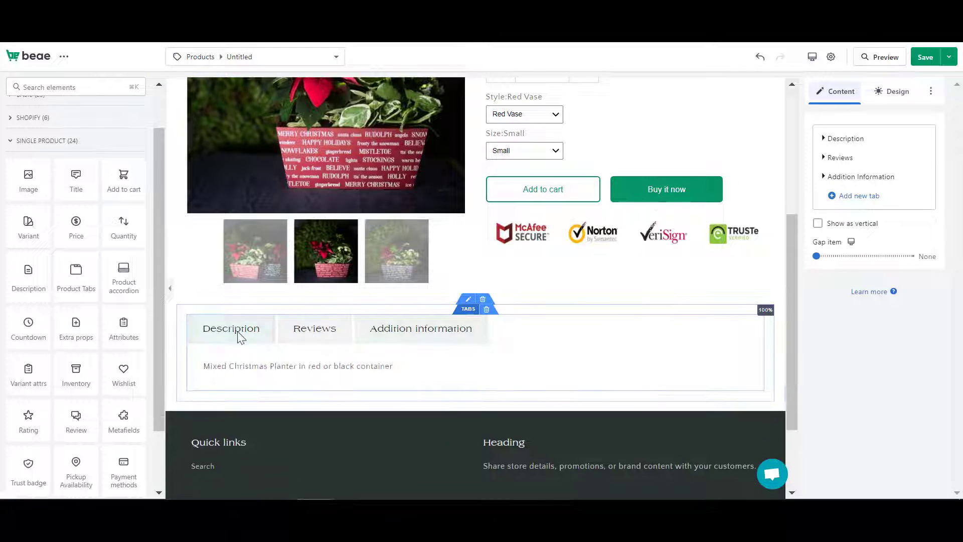
{"action": "scroll", "coordinate": [51, 145], "scroll_direction": "up", "scroll_amount": 2}
{"action": "scroll", "coordinate": [224, 279], "scroll_direction": "up", "scroll_amount": 3}
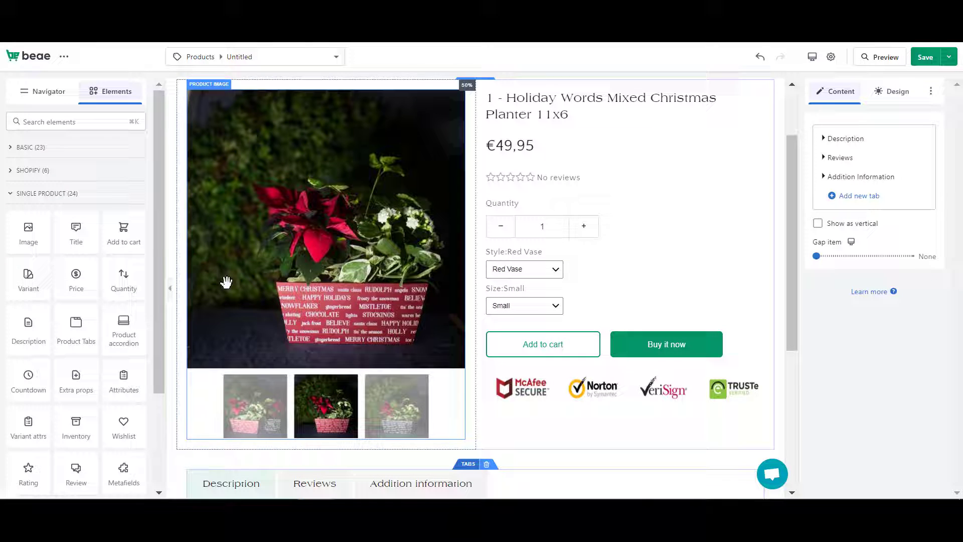
- Add the Shopify collections element below the product tabs in the full-width row
{"action": "left_click", "coordinate": [13, 150]}
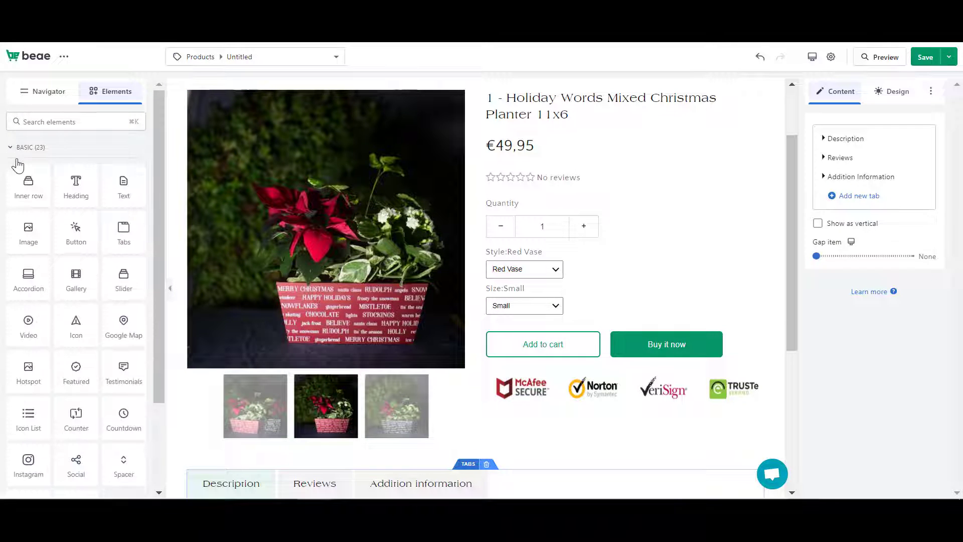
{"action": "left_click", "coordinate": [8, 148]}
{"action": "left_click", "coordinate": [16, 171]}
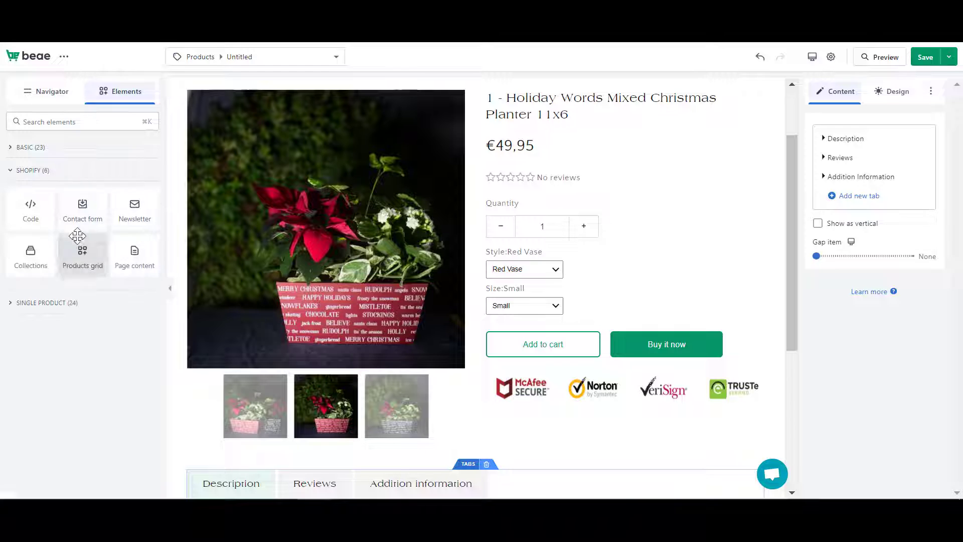
{"action": "scroll", "coordinate": [500, 321], "scroll_direction": "down", "scroll_amount": 5}
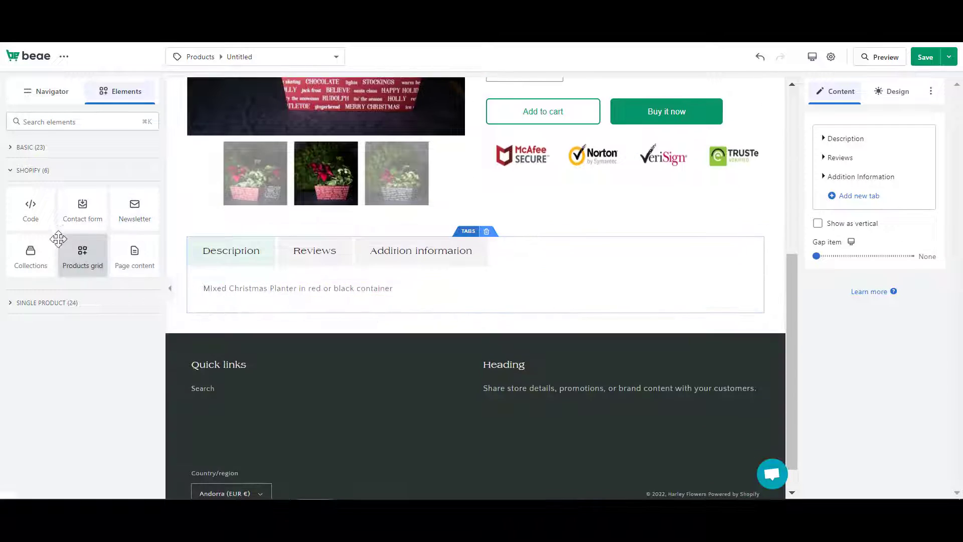
{"action": "left_click_drag", "start_coordinate": [32, 251], "coordinate": [467, 319]}
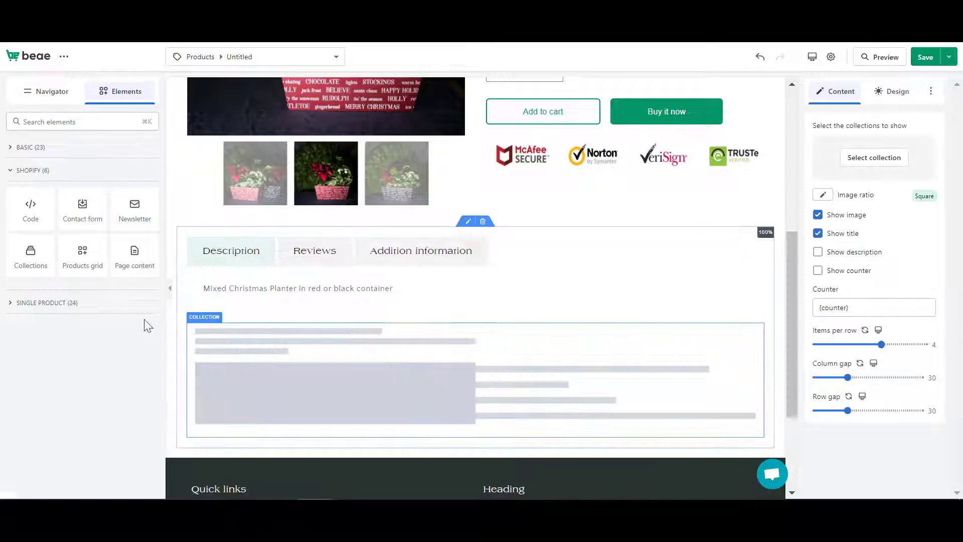
- Add the related products element from the single product elements below the collections
{"action": "left_click", "coordinate": [20, 302]}
{"action": "scroll", "coordinate": [116, 401], "scroll_direction": "down", "scroll_amount": 3}
{"action": "left_click_drag", "start_coordinate": [126, 454], "coordinate": [474, 414]}
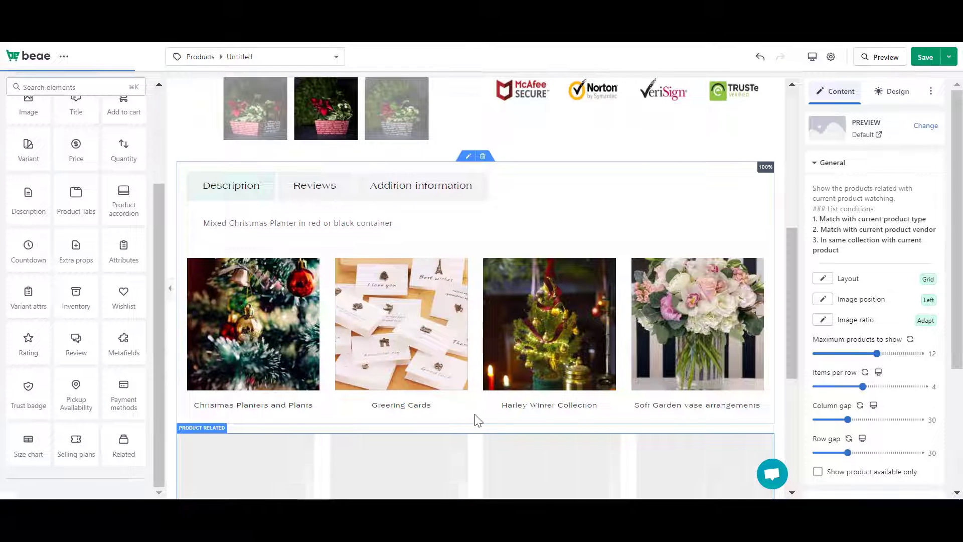
- Add the basic Social element below the related products in the page template
{"action": "scroll", "coordinate": [474, 420], "scroll_direction": "down", "scroll_amount": 2}
{"action": "scroll", "coordinate": [70, 361], "scroll_direction": "up", "scroll_amount": 5}
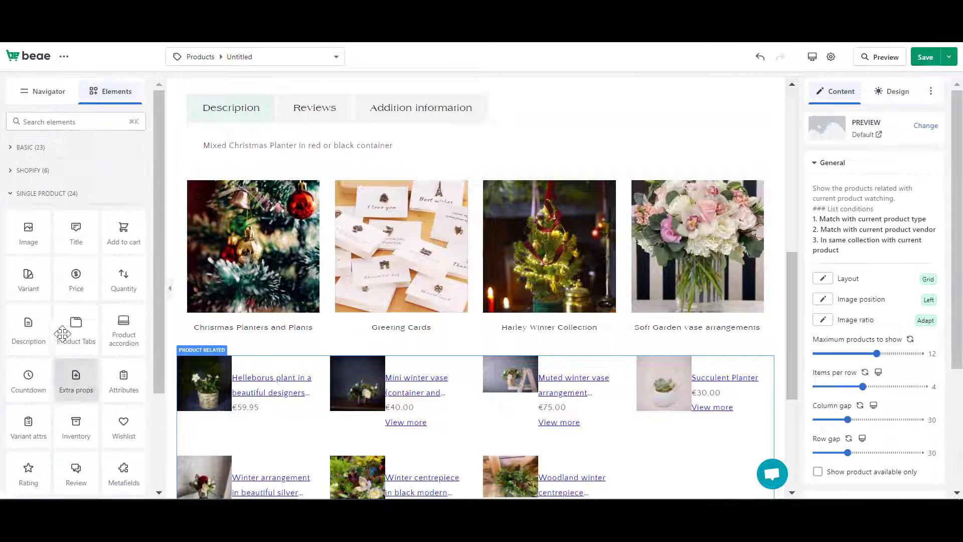
{"action": "left_click", "coordinate": [9, 147]}
{"action": "scroll", "coordinate": [75, 291], "scroll_direction": "down", "scroll_amount": 6}
{"action": "scroll", "coordinate": [402, 391], "scroll_direction": "down", "scroll_amount": 5}
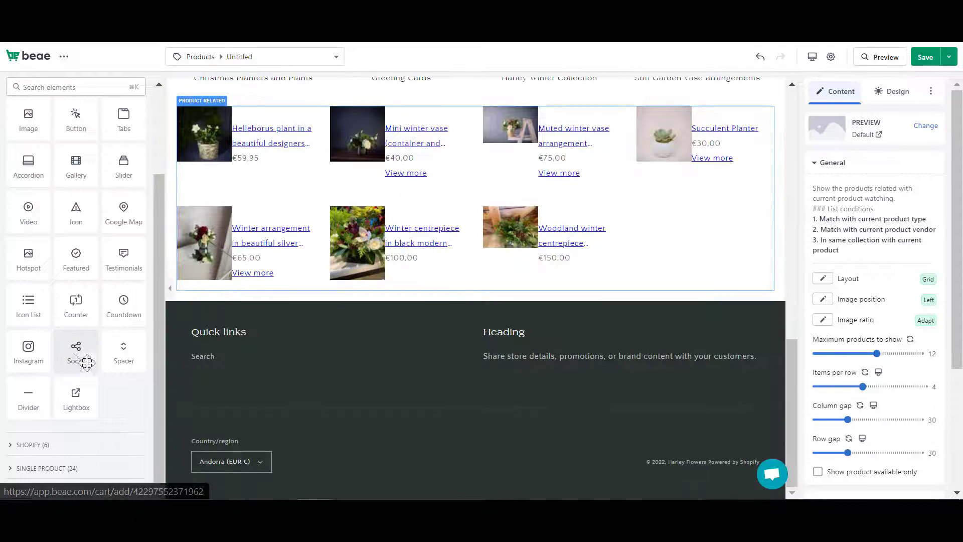
{"action": "left_click_drag", "start_coordinate": [86, 362], "coordinate": [501, 295]}
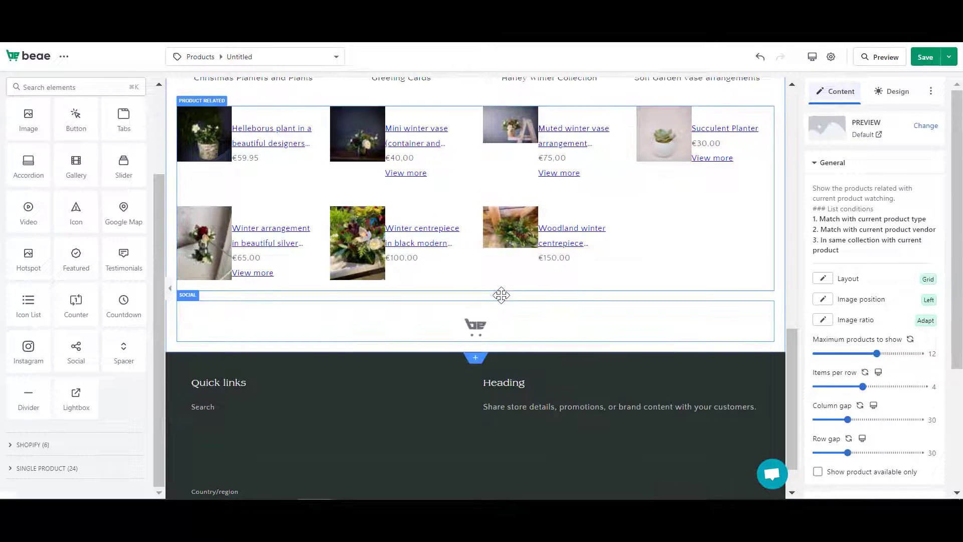
- Add a new section with two equal columns below the social icons
{"action": "scroll", "coordinate": [479, 308], "scroll_direction": "down", "scroll_amount": 1}
{"action": "left_click", "coordinate": [475, 309]}
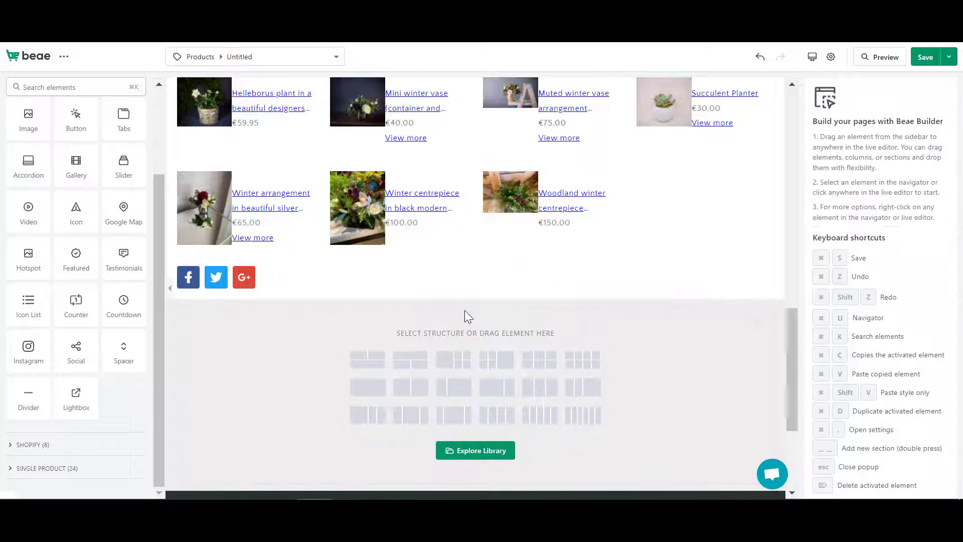
{"action": "left_click", "coordinate": [414, 399]}
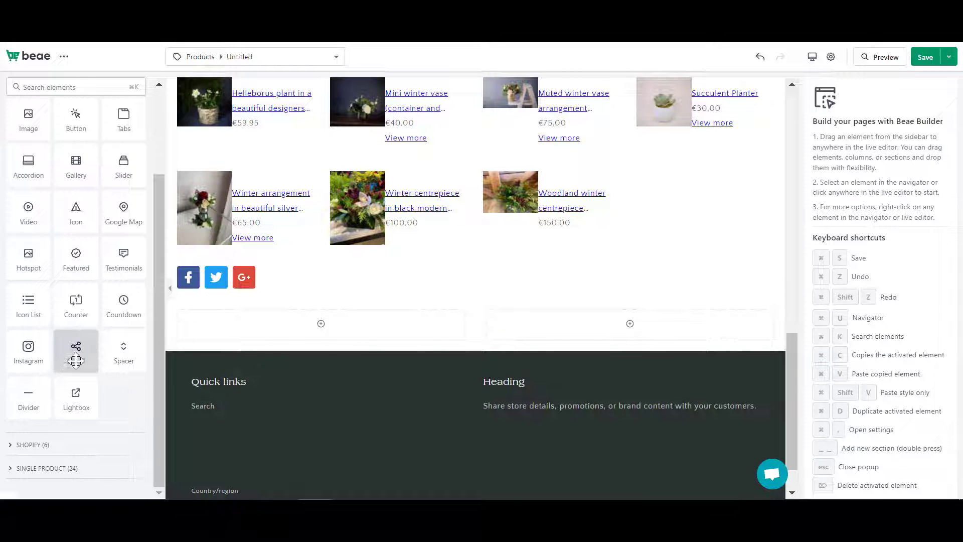
- Place a Shopify contact form in the new section's first column and a Google Map in the second
{"action": "scroll", "coordinate": [68, 371], "scroll_direction": "up", "scroll_amount": 3}
{"action": "scroll", "coordinate": [100, 401], "scroll_direction": "down", "scroll_amount": 5}
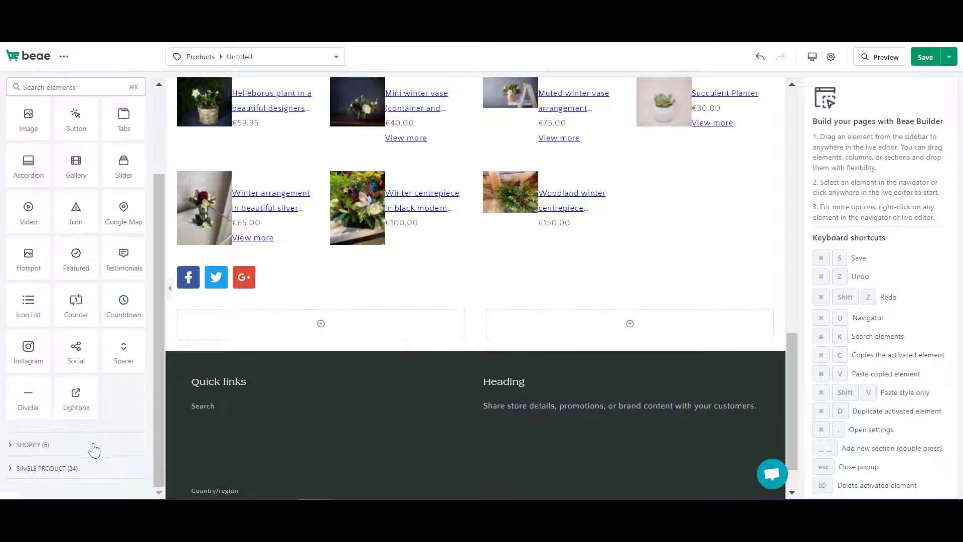
{"action": "left_click", "coordinate": [91, 444]}
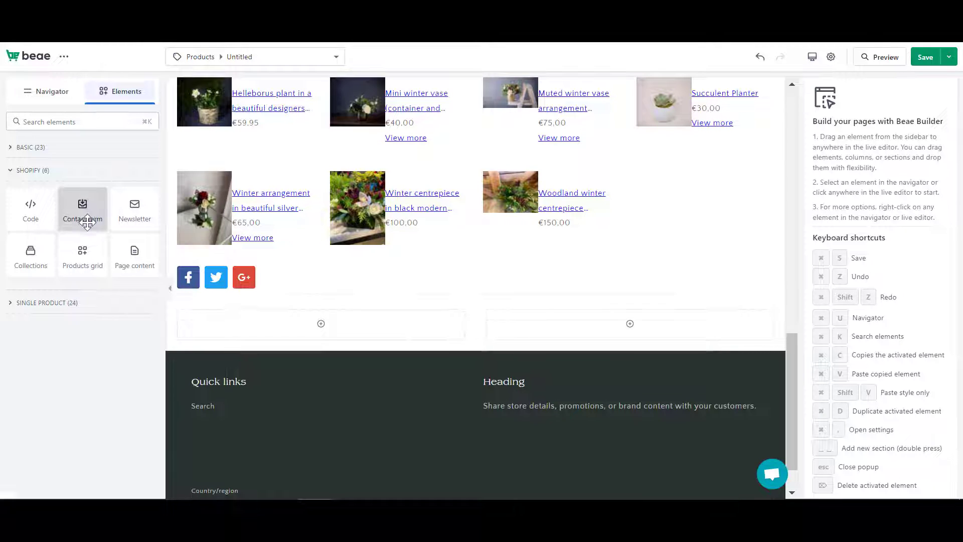
{"action": "left_click_drag", "start_coordinate": [82, 210], "coordinate": [303, 321]}
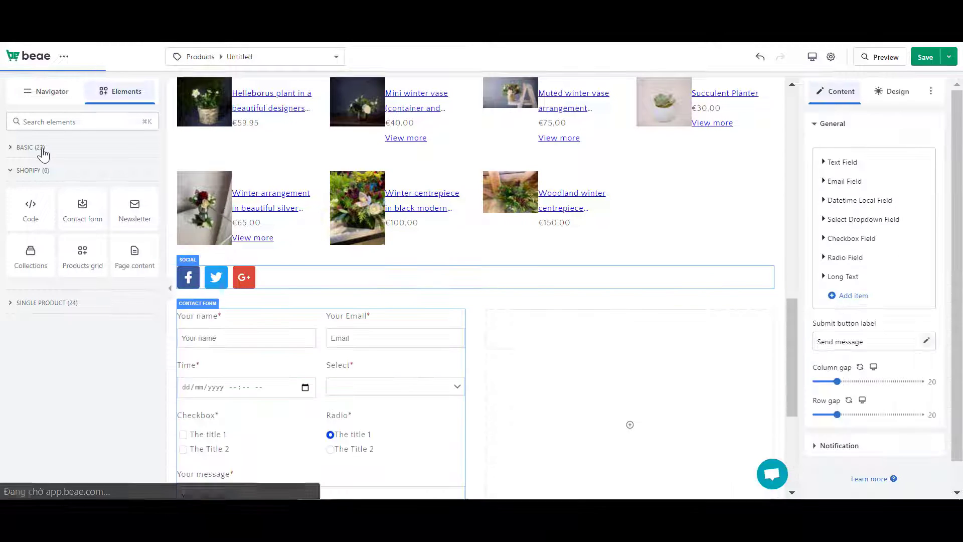
{"action": "left_click", "coordinate": [30, 147]}
{"action": "left_click_drag", "start_coordinate": [135, 345], "coordinate": [574, 409]}
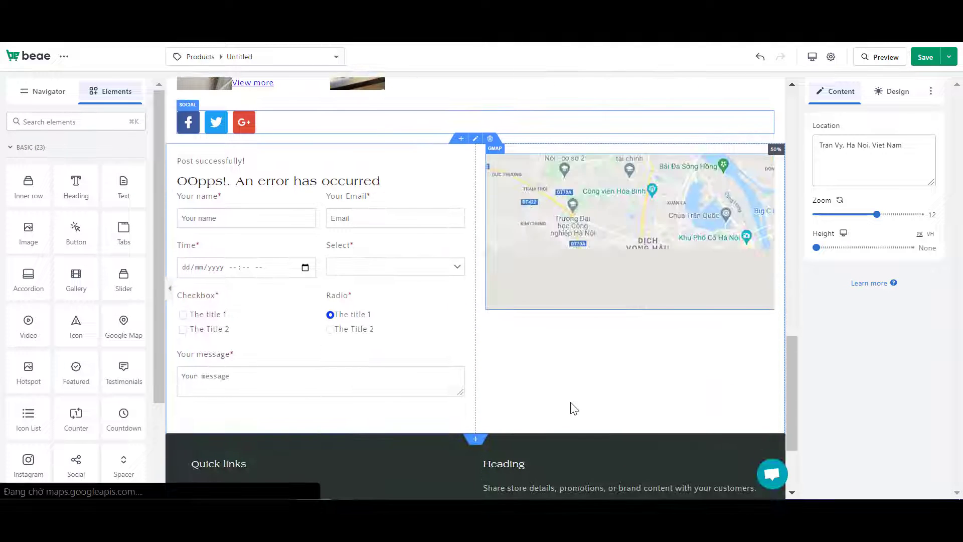
- Select the product image at the start of the page and review its General and Slider content settings
{"action": "scroll", "coordinate": [574, 408], "scroll_direction": "up", "scroll_amount": 10}
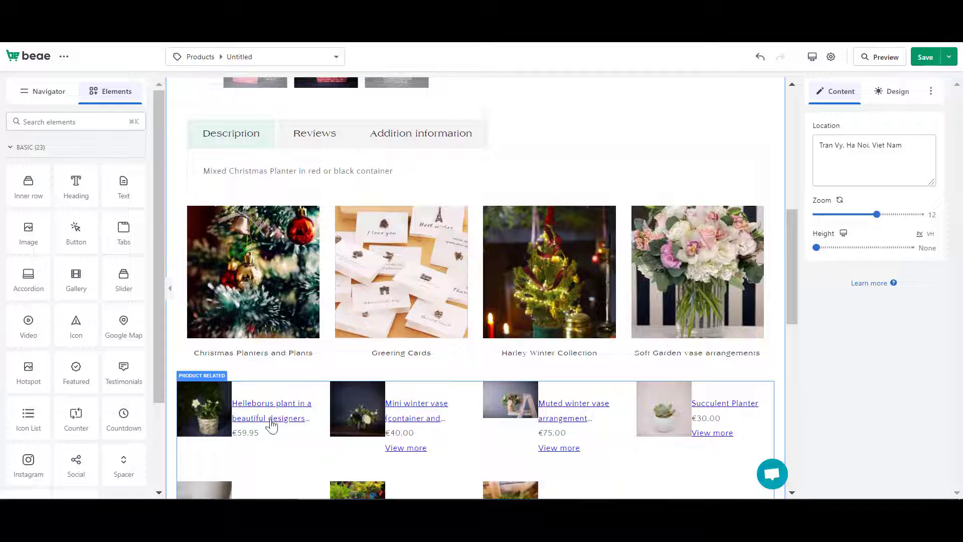
{"action": "scroll", "coordinate": [273, 425], "scroll_direction": "down", "scroll_amount": 1}
{"action": "scroll", "coordinate": [507, 405], "scroll_direction": "up", "scroll_amount": 3}
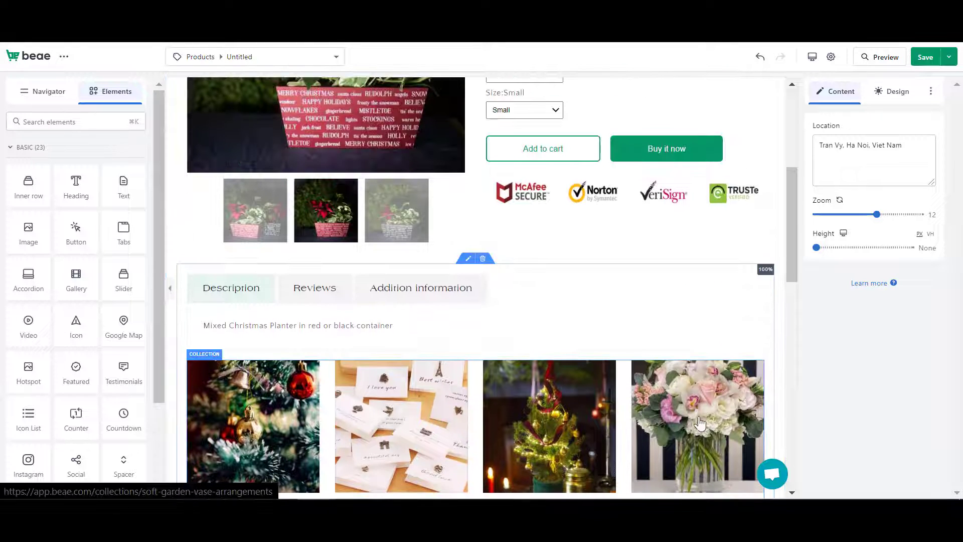
{"action": "scroll", "coordinate": [700, 423], "scroll_direction": "up", "scroll_amount": 5}
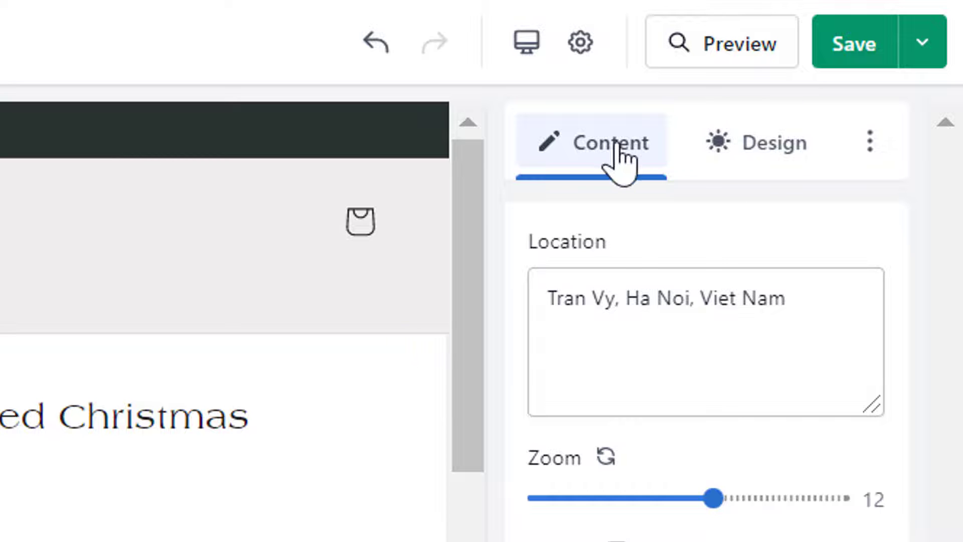
{"action": "left_click", "coordinate": [189, 430]}
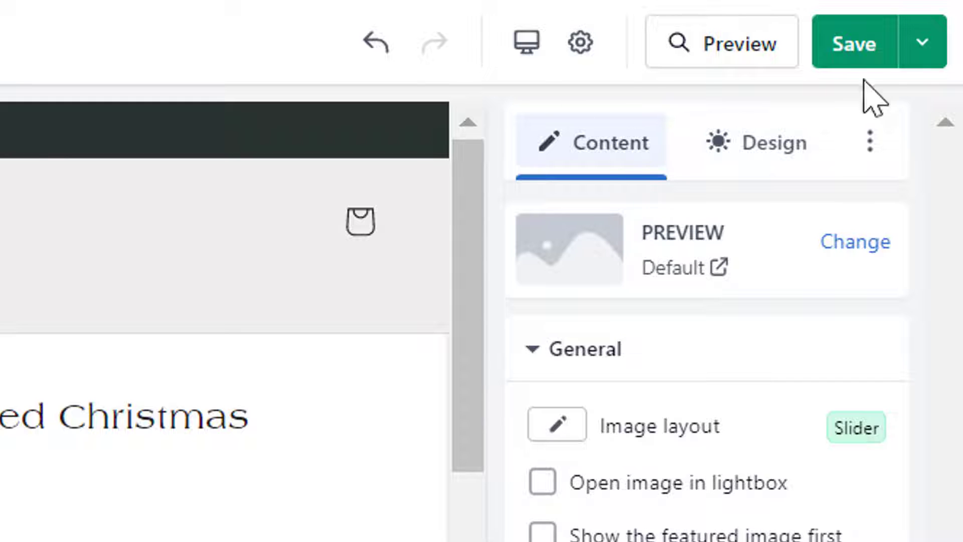
{"action": "left_click", "coordinate": [547, 359]}
{"action": "left_click", "coordinate": [544, 360]}
{"action": "left_click", "coordinate": [547, 359]}
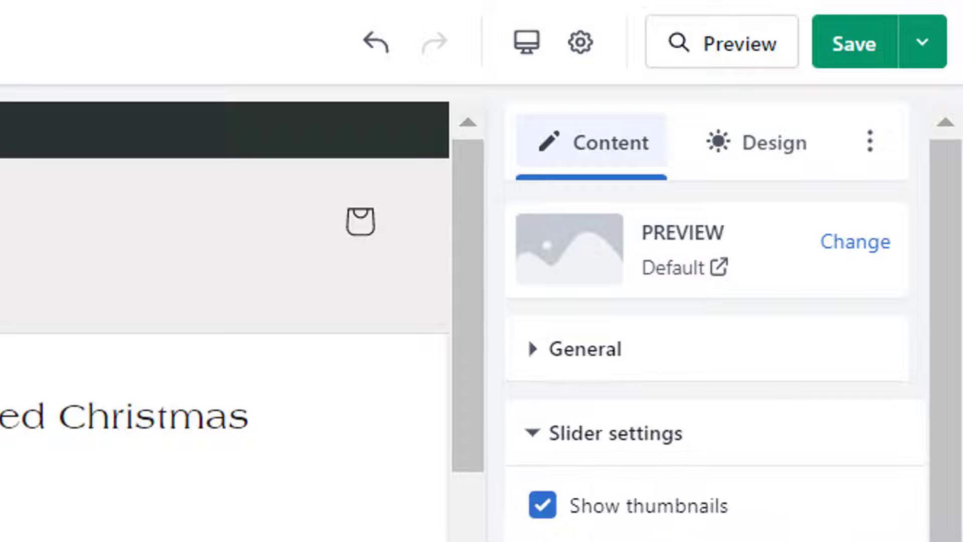
- Review the product image's design options and its Advanced and Background settings, then return to its content settings
{"action": "left_click", "coordinate": [736, 171]}
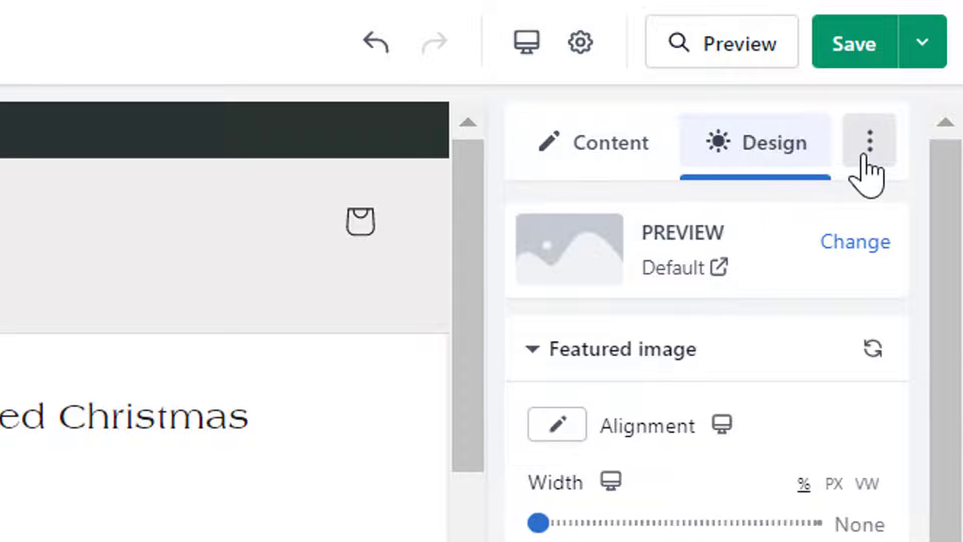
{"action": "left_click", "coordinate": [863, 157]}
{"action": "left_click", "coordinate": [534, 351]}
{"action": "left_click", "coordinate": [534, 352]}
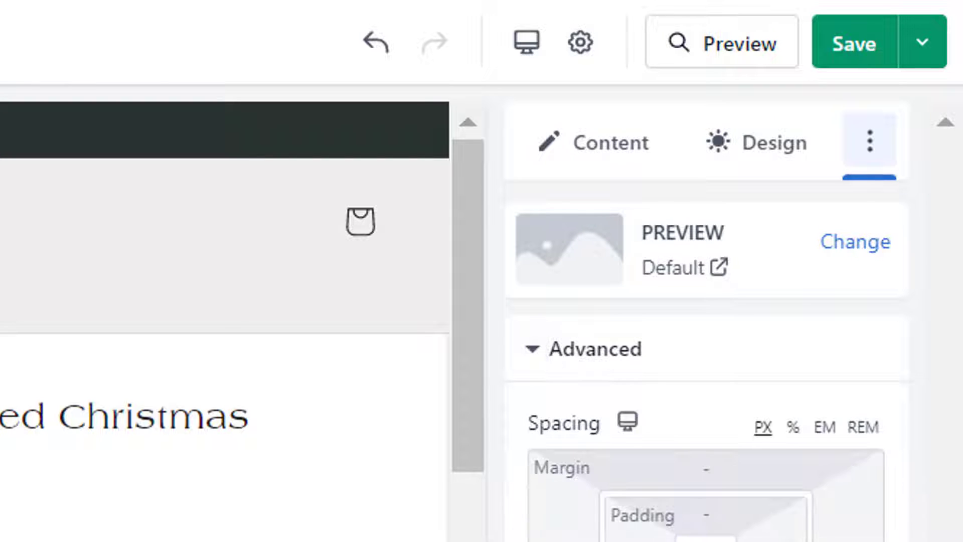
{"action": "left_click", "coordinate": [534, 350]}
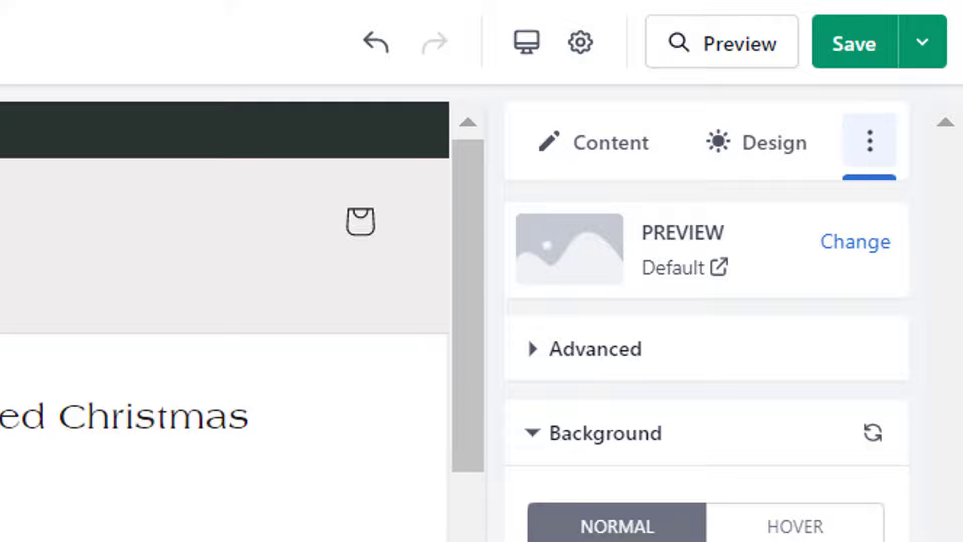
{"action": "left_click", "coordinate": [533, 432]}
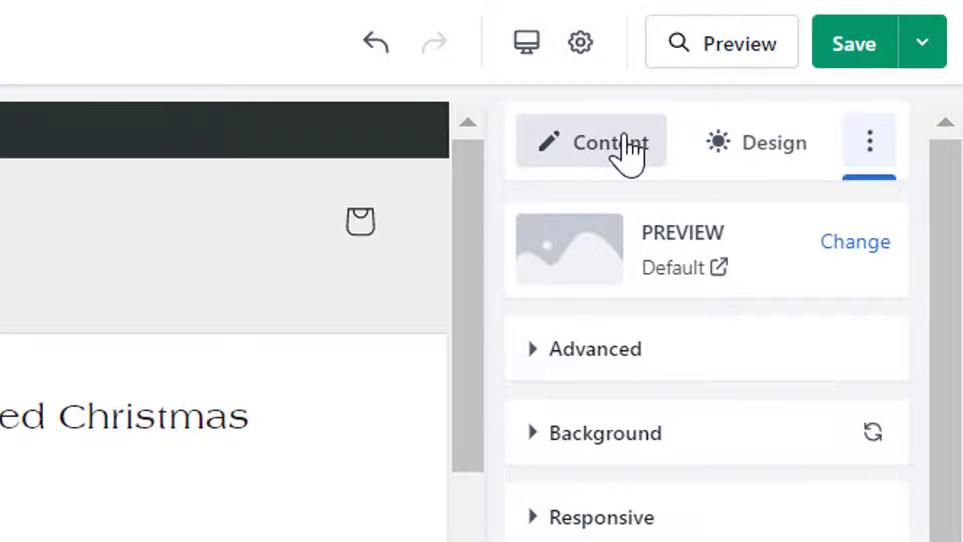
{"action": "left_click", "coordinate": [626, 153]}
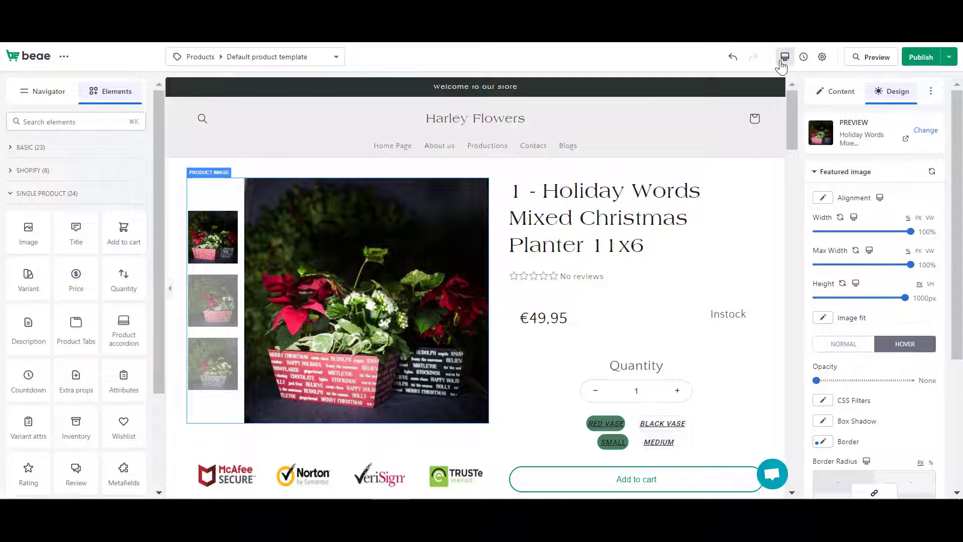
- Look over the Default product template, preview it in Tablet and Mobile layouts, and return to Desktop
{"action": "scroll", "coordinate": [372, 232], "scroll_direction": "down", "scroll_amount": 5}
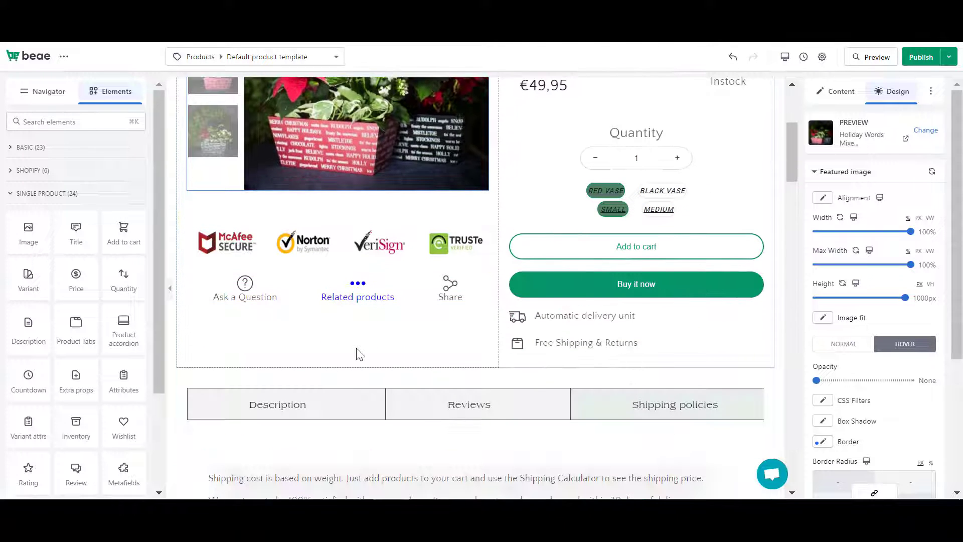
{"action": "scroll", "coordinate": [529, 350], "scroll_direction": "up", "scroll_amount": 5}
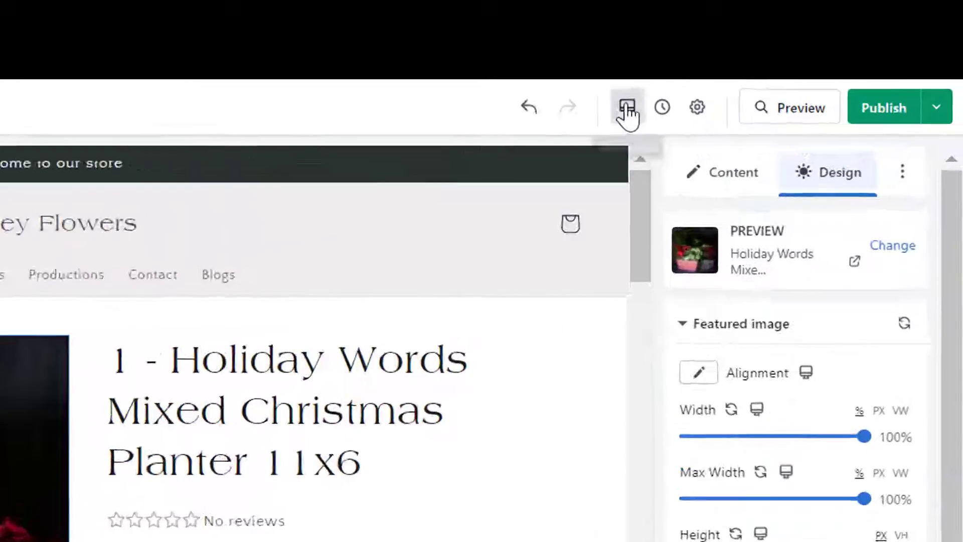
{"action": "left_click", "coordinate": [785, 58]}
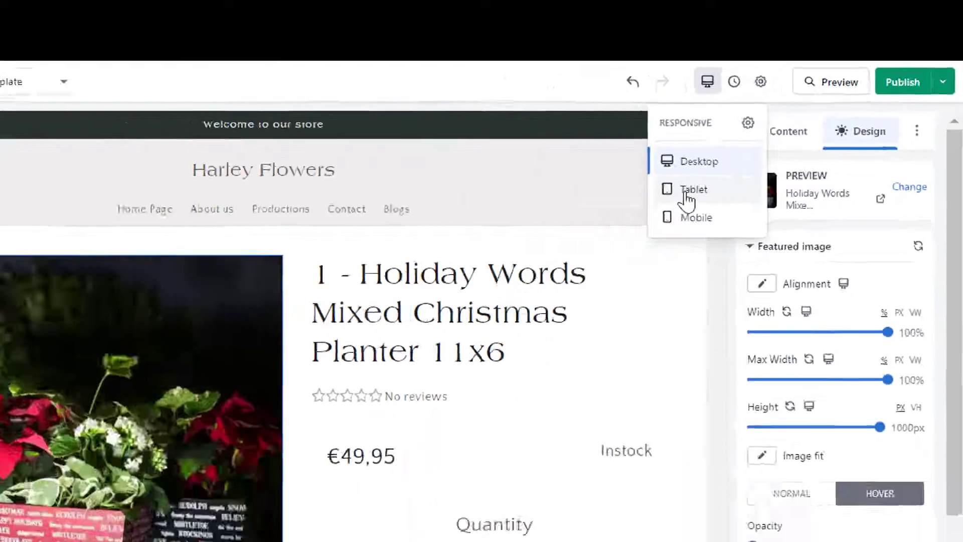
{"action": "left_click", "coordinate": [449, 355]}
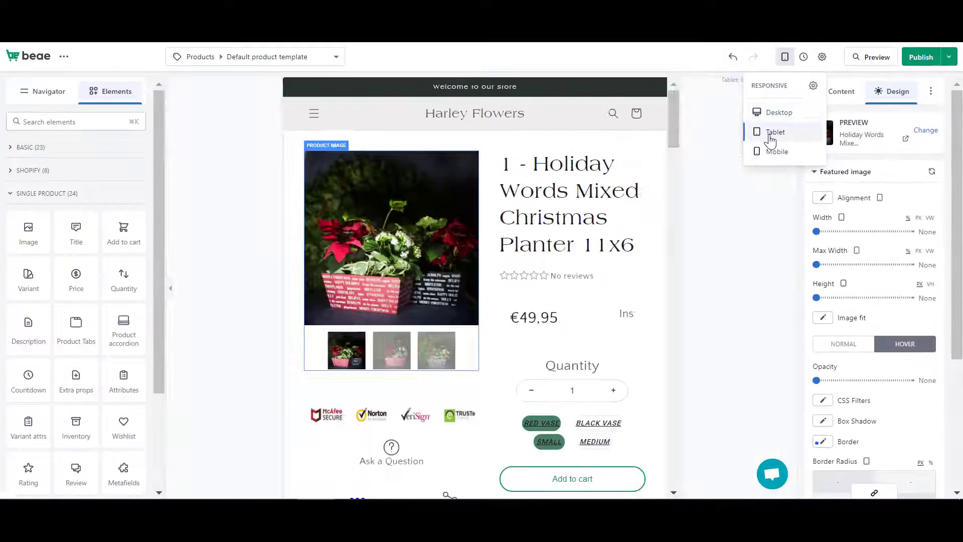
{"action": "left_click", "coordinate": [777, 153]}
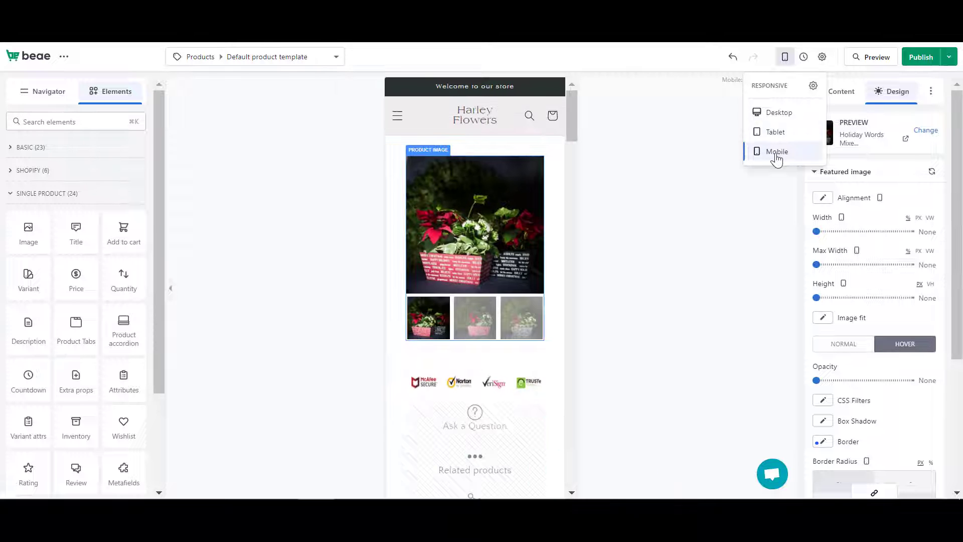
{"action": "left_click", "coordinate": [780, 112]}
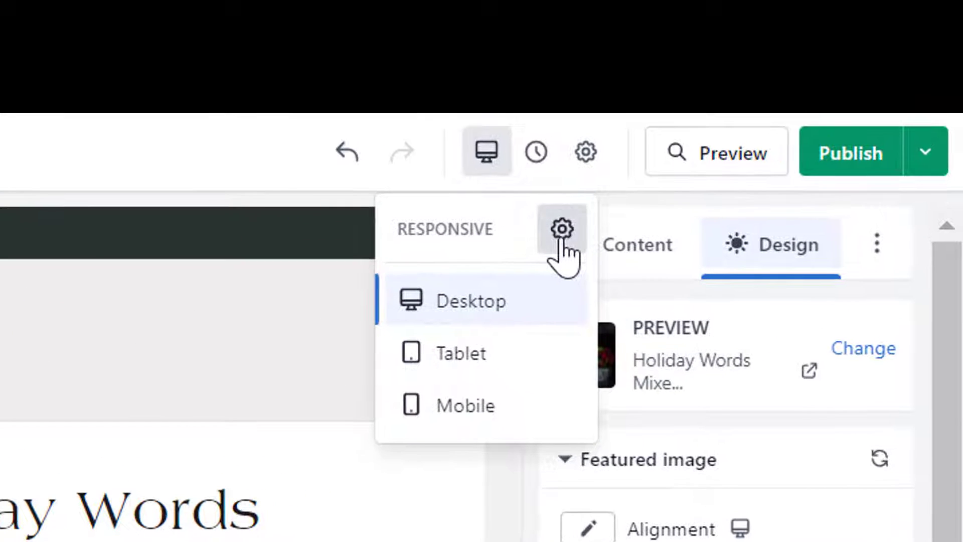
- Open the breakpoint management, preview the Tablet and Mobile breakpoints, and examine the mobile page layout
{"action": "left_click", "coordinate": [562, 240]}
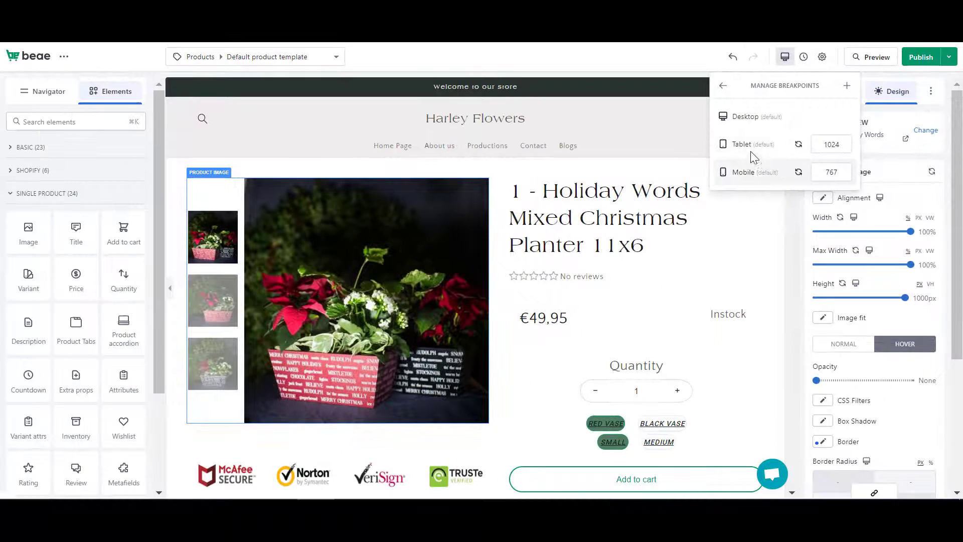
{"action": "left_click", "coordinate": [751, 150]}
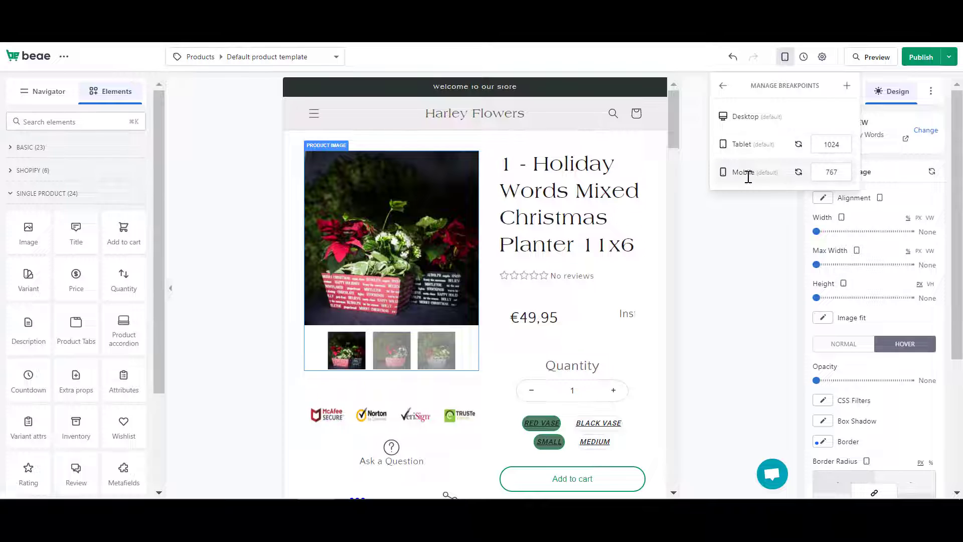
{"action": "left_click", "coordinate": [748, 177]}
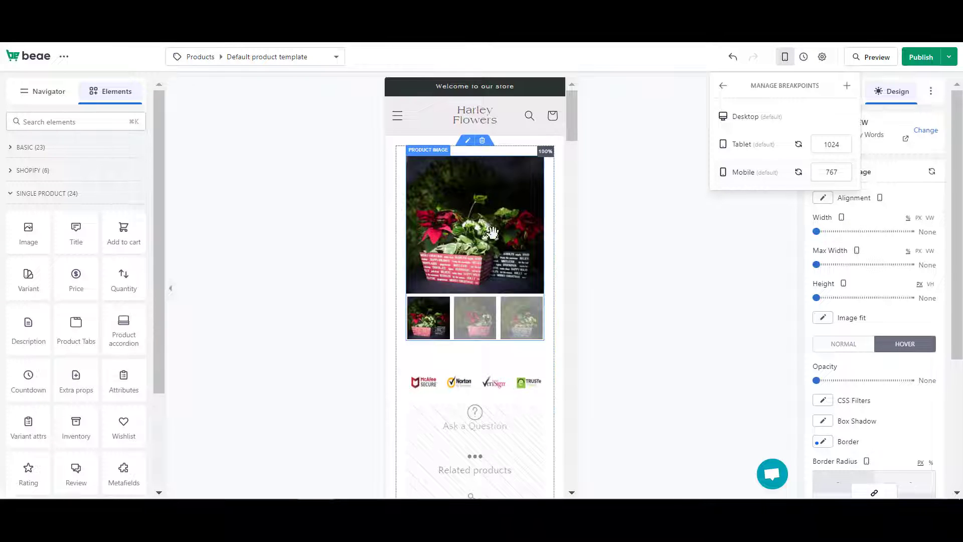
{"action": "scroll", "coordinate": [475, 248], "scroll_direction": "down", "scroll_amount": 5}
{"action": "scroll", "coordinate": [476, 249], "scroll_direction": "down", "scroll_amount": 20}
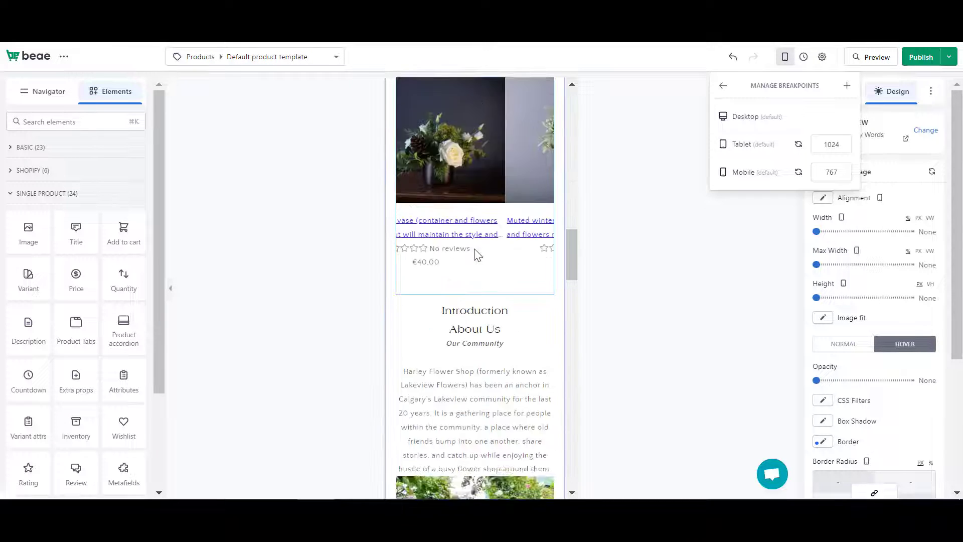
{"action": "scroll", "coordinate": [474, 248], "scroll_direction": "down", "scroll_amount": 10}
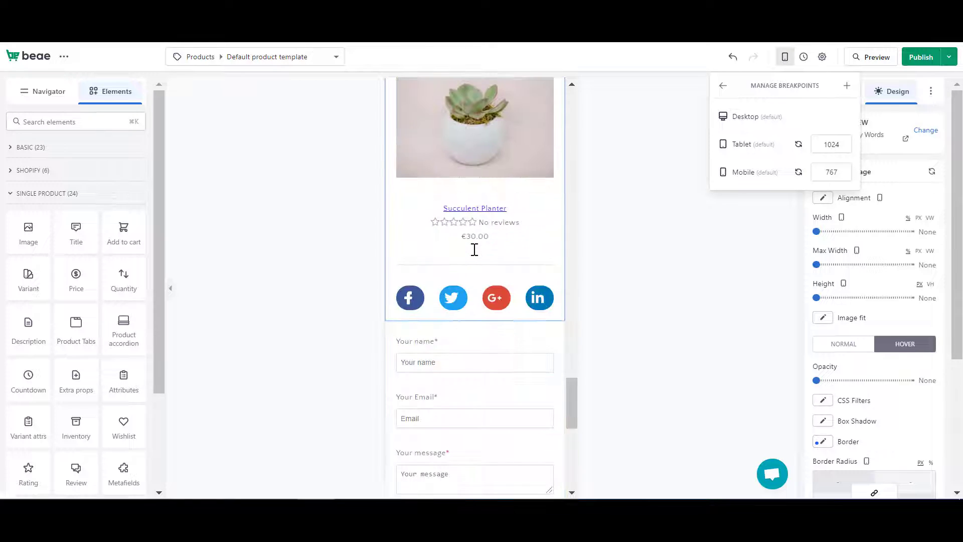
{"action": "scroll", "coordinate": [472, 250], "scroll_direction": "up", "scroll_amount": 4}
{"action": "scroll", "coordinate": [472, 250], "scroll_direction": "up", "scroll_amount": 20}
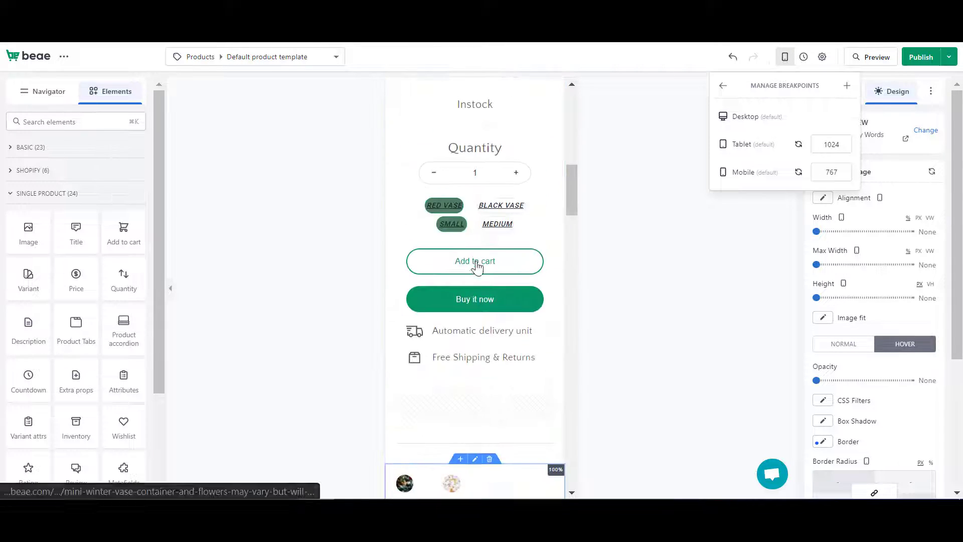
{"action": "scroll", "coordinate": [476, 271], "scroll_direction": "up", "scroll_amount": 3}
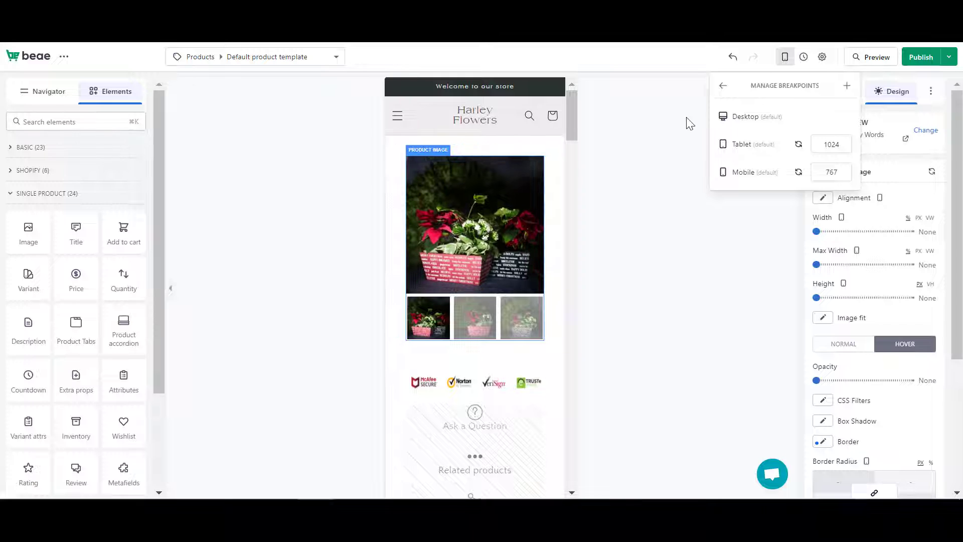
- Return the page preview to Desktop and close the breakpoint and responsive options
{"action": "left_click", "coordinate": [737, 117]}
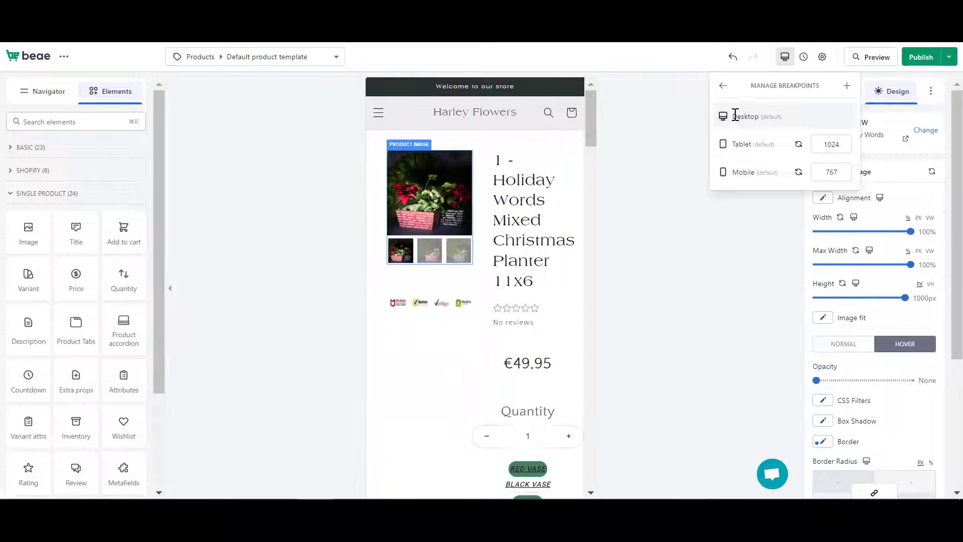
{"action": "left_click", "coordinate": [723, 85]}
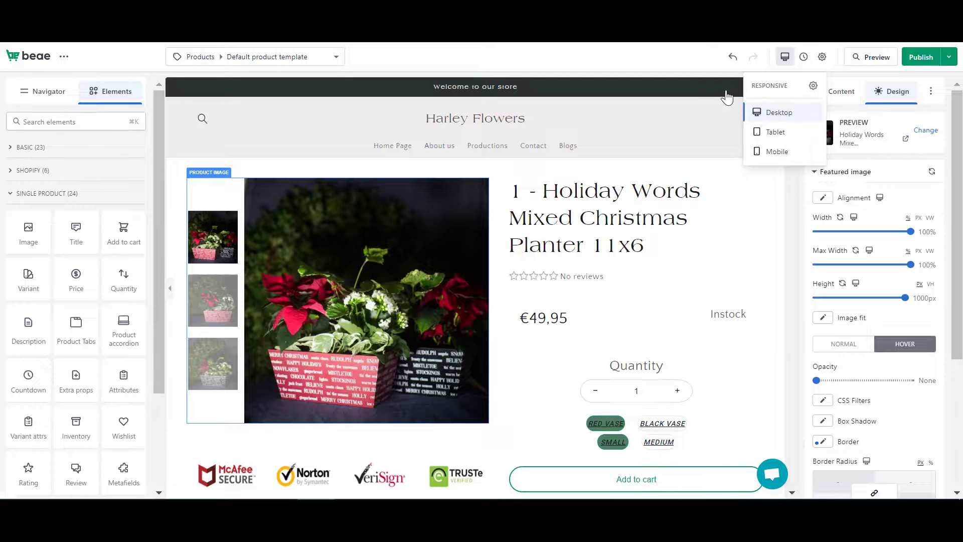
{"action": "left_click", "coordinate": [785, 64]}
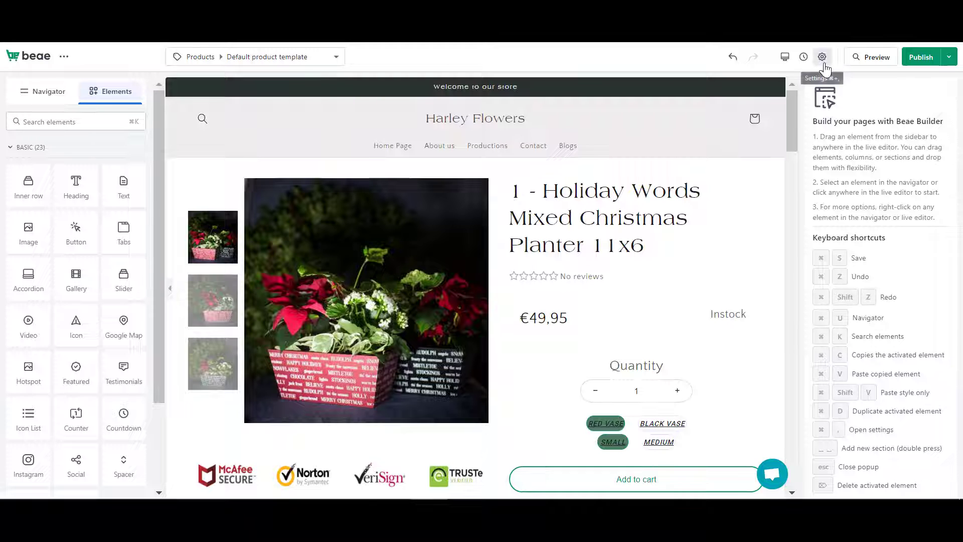
- Set both the template name and the template slug to "Sample Product" in the page settings
{"action": "left_click", "coordinate": [823, 61]}
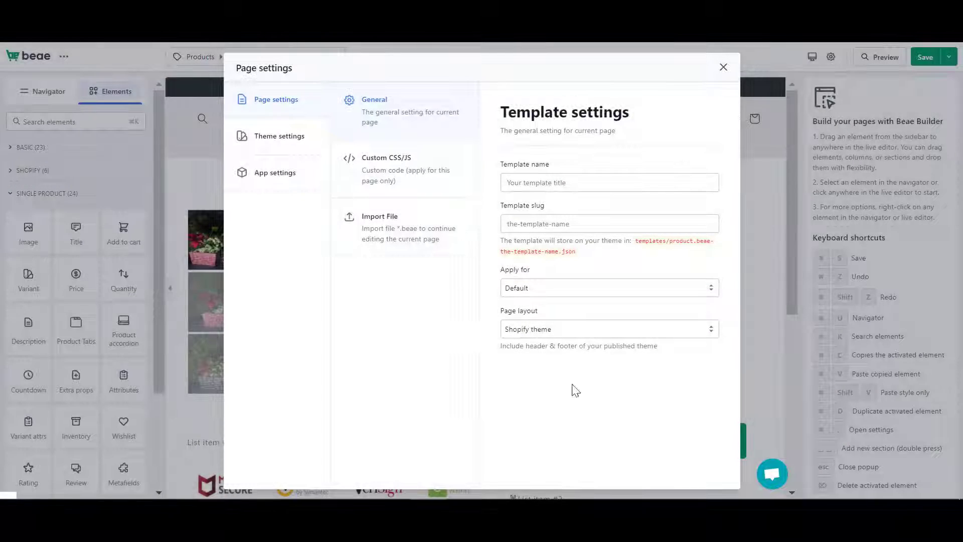
{"action": "left_click", "coordinate": [533, 179]}
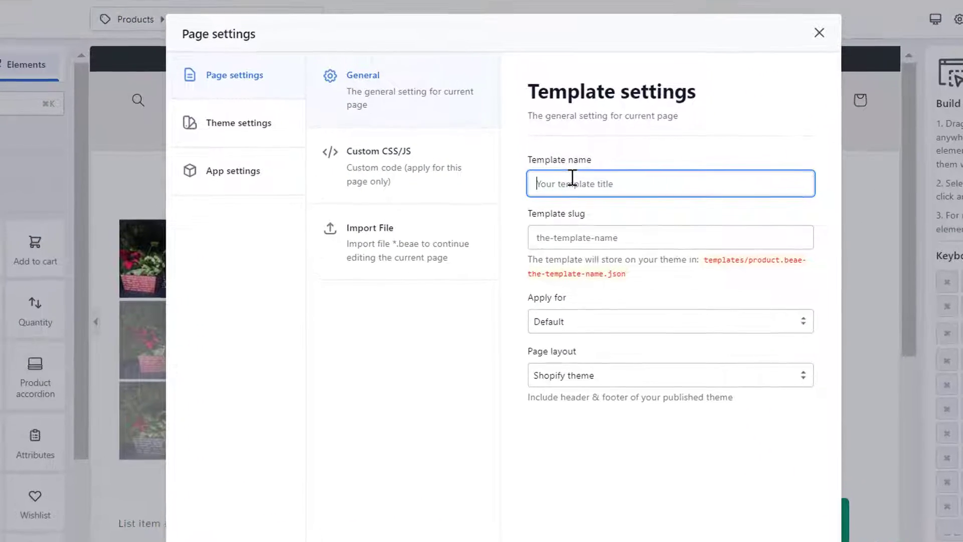
{"action": "type", "text": "Sample Product"}
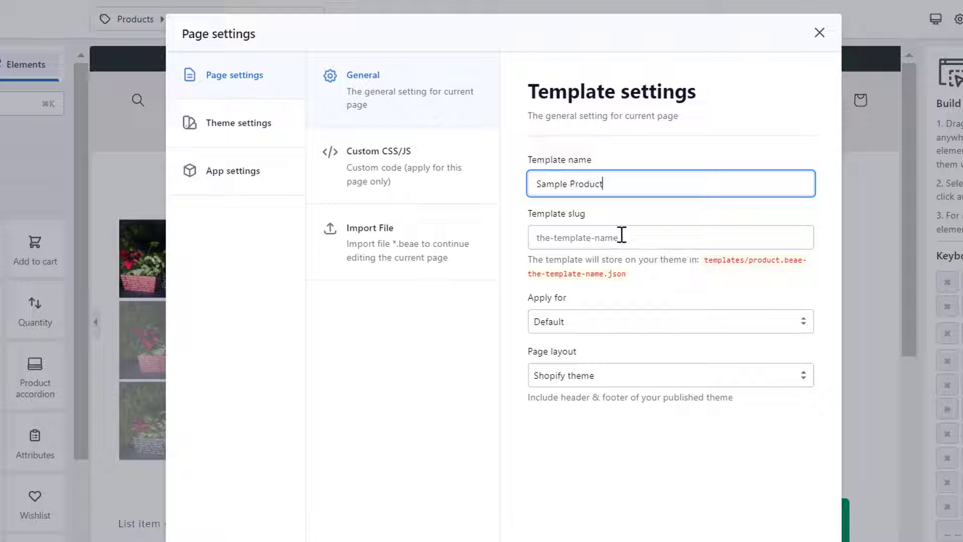
{"action": "left_click", "coordinate": [616, 232]}
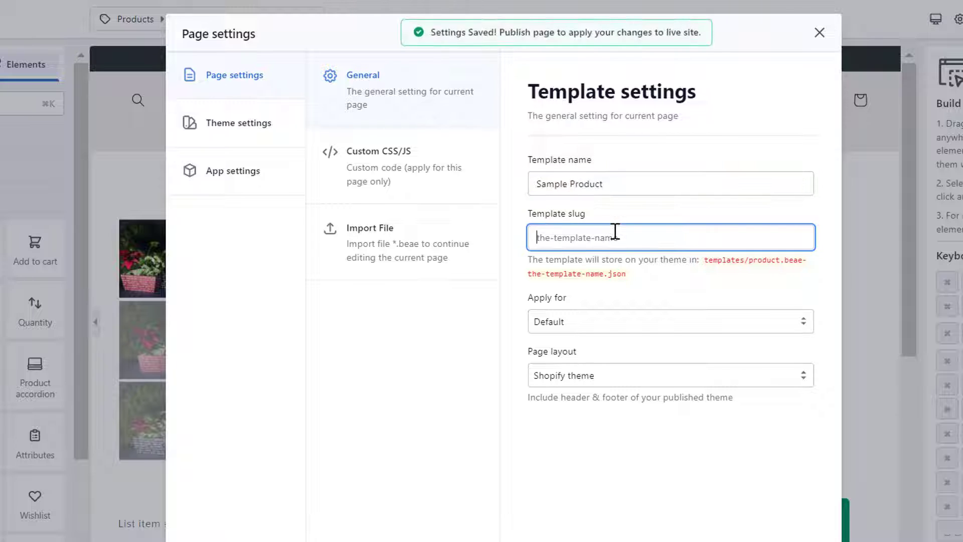
{"action": "type", "text": "Sample Product"}
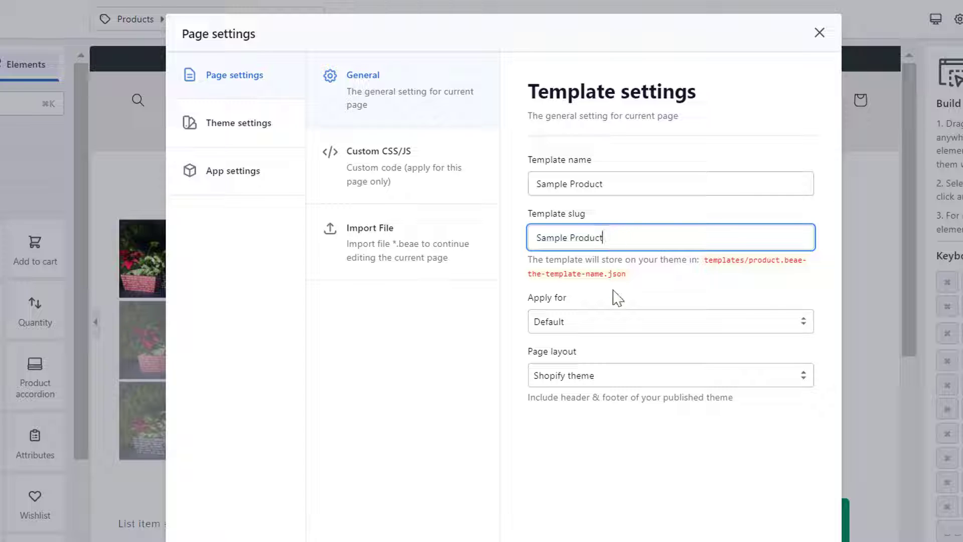
- Set the template to apply for Specific Products, look through the available products and close the product selection
{"action": "left_click", "coordinate": [616, 332]}
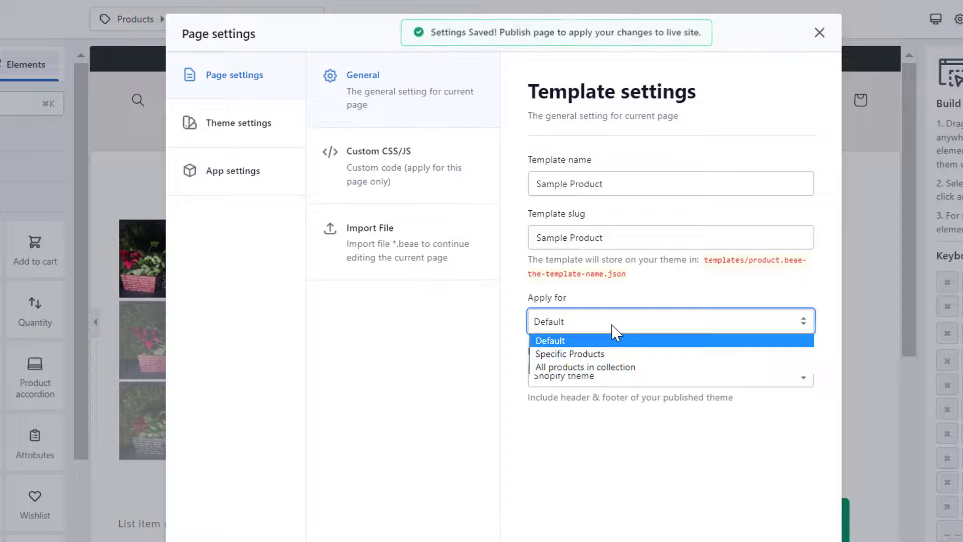
{"action": "left_click", "coordinate": [609, 361]}
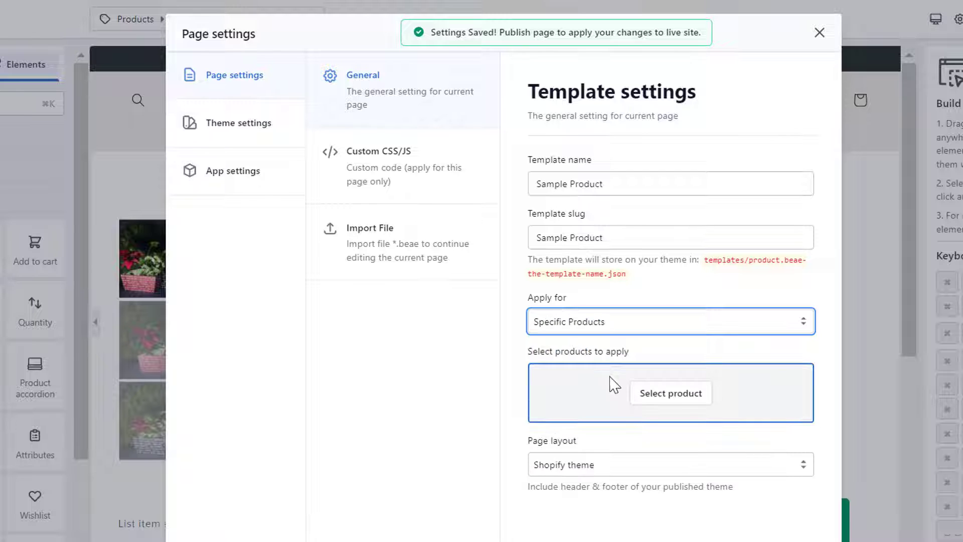
{"action": "left_click", "coordinate": [693, 394]}
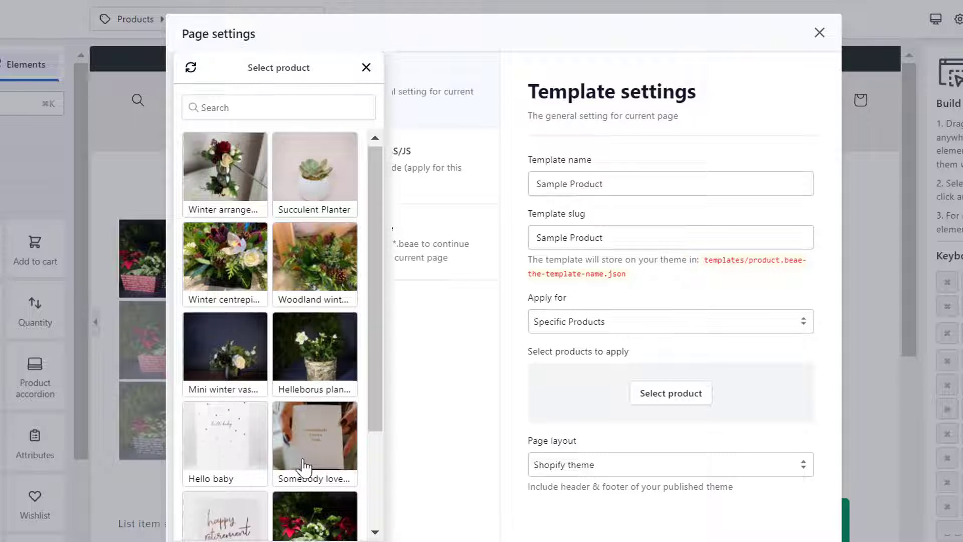
{"action": "scroll", "coordinate": [281, 509], "scroll_direction": "down", "scroll_amount": 3}
{"action": "scroll", "coordinate": [281, 509], "scroll_direction": "up", "scroll_amount": 3}
{"action": "left_click", "coordinate": [506, 491]}
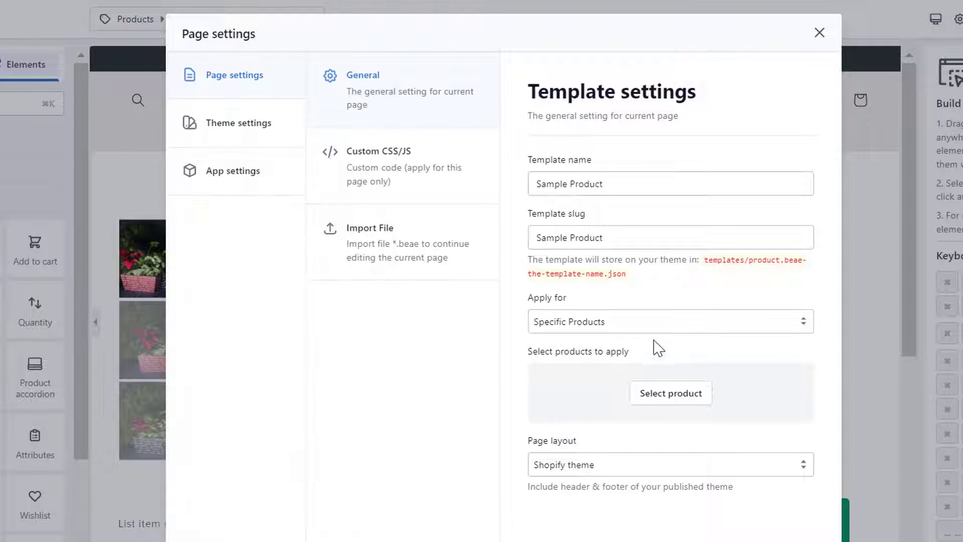
- Apply the template to all products in the Christmas Planters and Plants collection and view the available collections
{"action": "left_click", "coordinate": [666, 330]}
{"action": "left_click", "coordinate": [641, 371]}
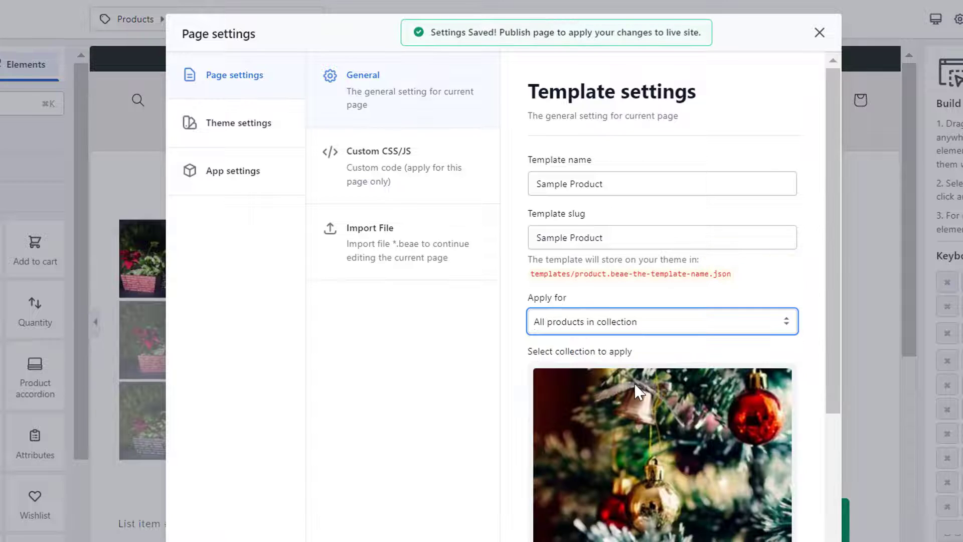
{"action": "scroll", "coordinate": [633, 383], "scroll_direction": "down", "scroll_amount": 5}
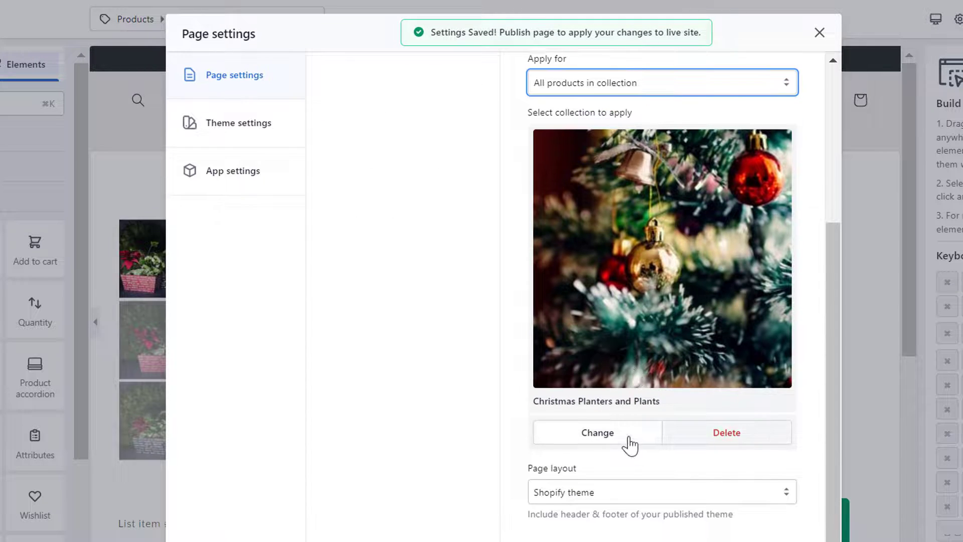
{"action": "left_click", "coordinate": [598, 432]}
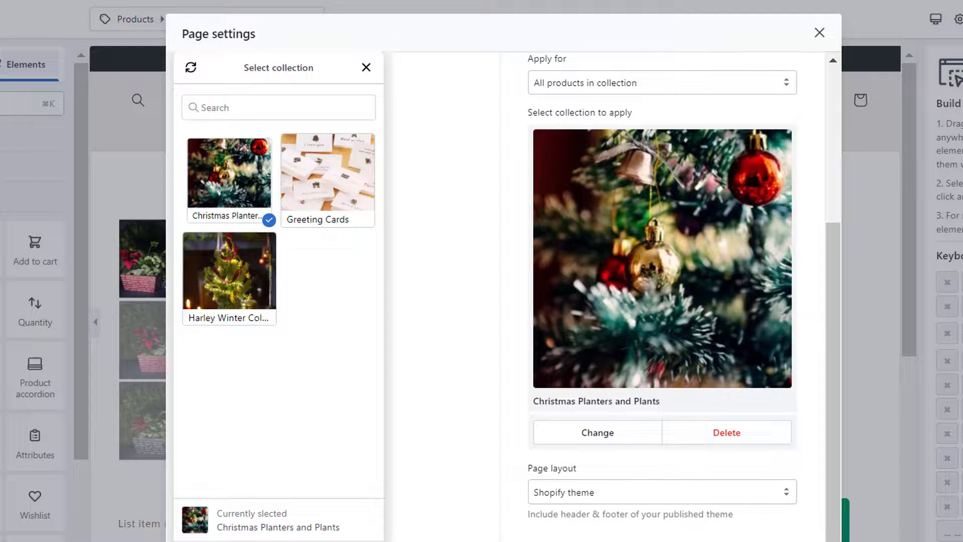
- Review the page layout options and keep Shopify theme
{"action": "left_click", "coordinate": [613, 496]}
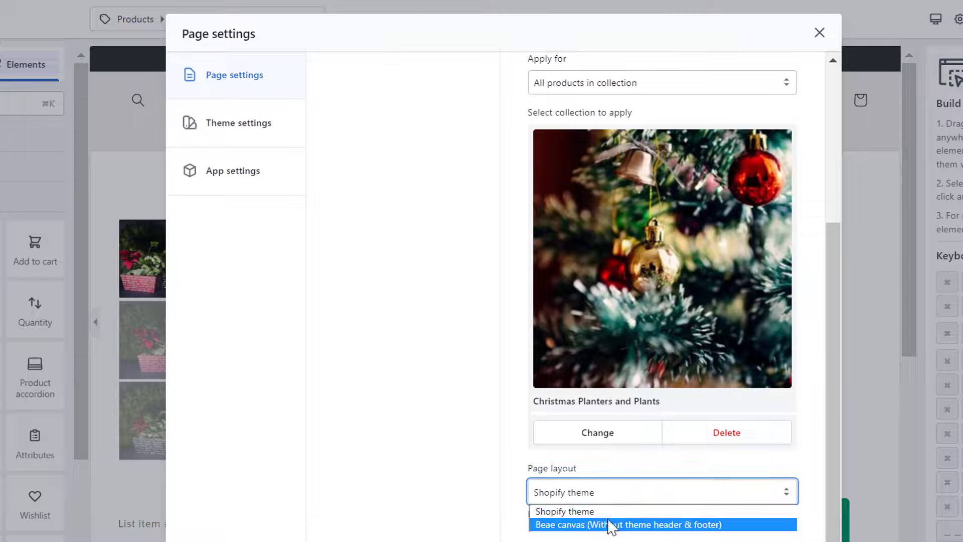
{"action": "left_click", "coordinate": [621, 497]}
{"action": "scroll", "coordinate": [635, 449], "scroll_direction": "up", "scroll_amount": 5}
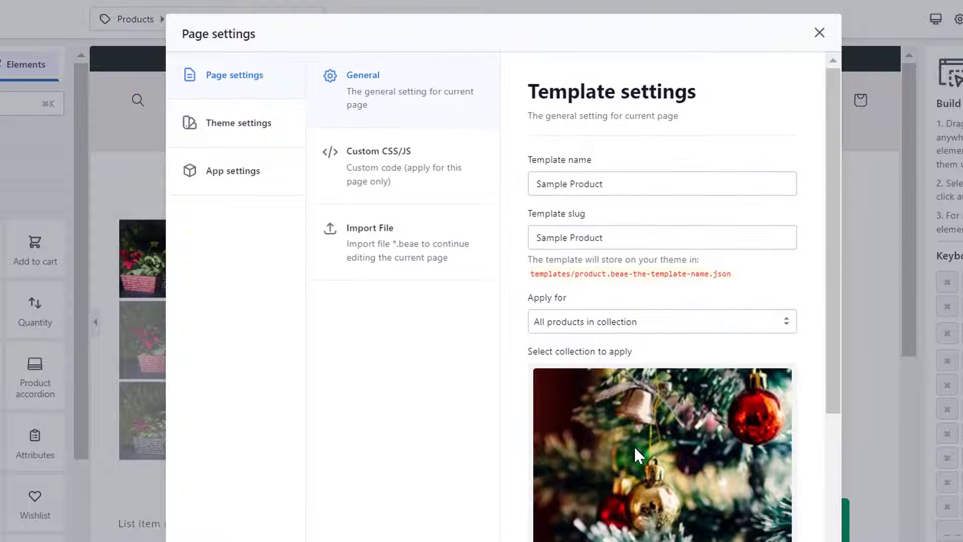
- Keep the template applied for All products in collection, close the page settings and save the template
{"action": "left_click", "coordinate": [631, 327]}
{"action": "left_click", "coordinate": [644, 323]}
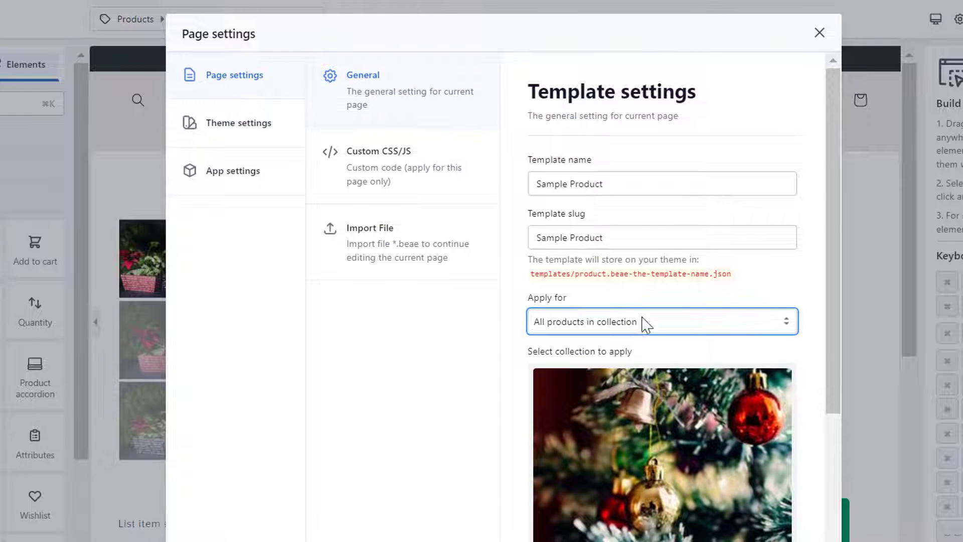
{"action": "left_click", "coordinate": [818, 34]}
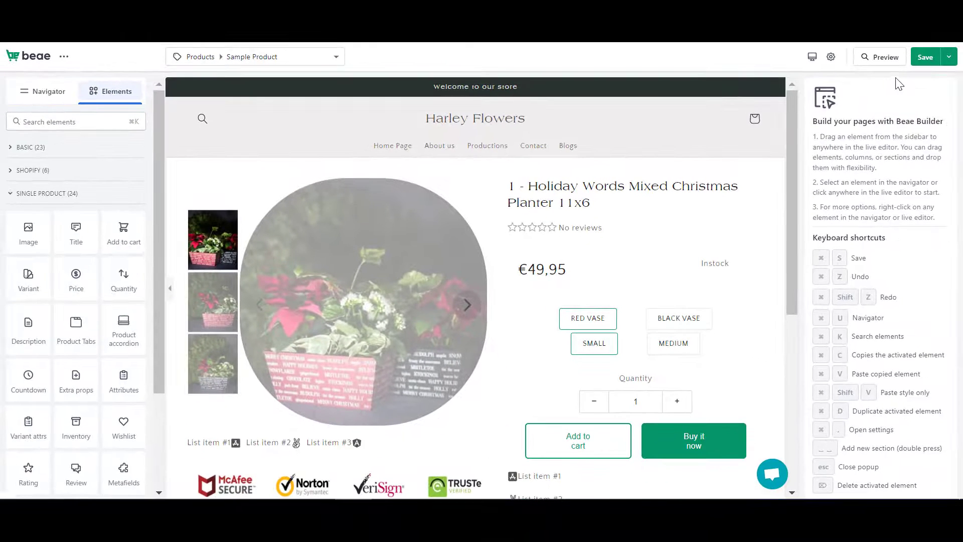
{"action": "left_click", "coordinate": [921, 61]}
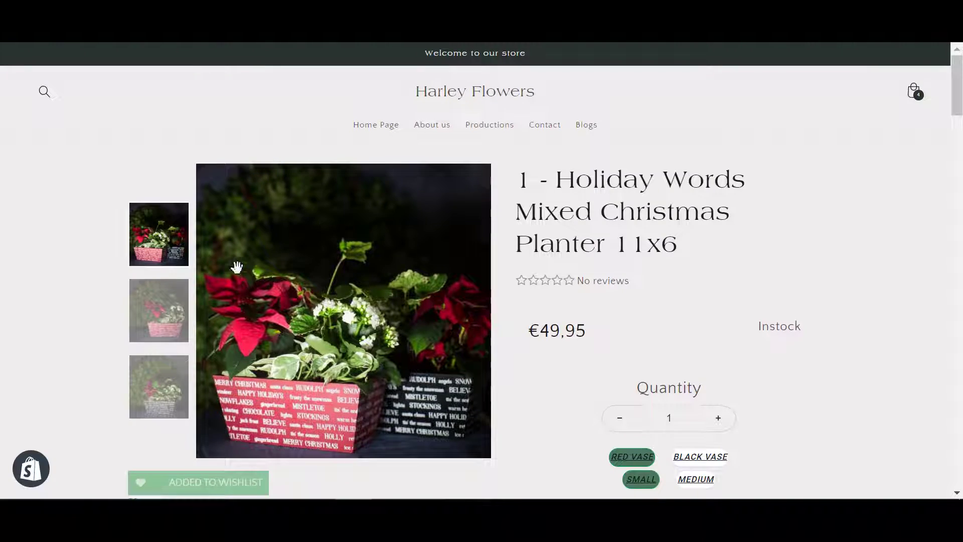
- Check the live planter page's gallery images, its Reviews, Shipping policies and Description content, and the product and About Us sections below
{"action": "left_click", "coordinate": [162, 313]}
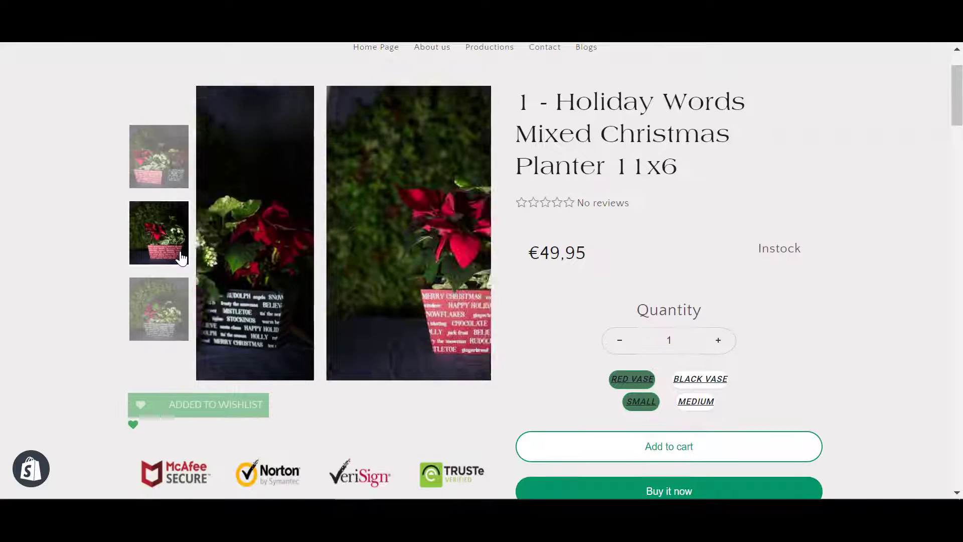
{"action": "left_click", "coordinate": [181, 301]}
{"action": "scroll", "coordinate": [529, 329], "scroll_direction": "down", "scroll_amount": 3}
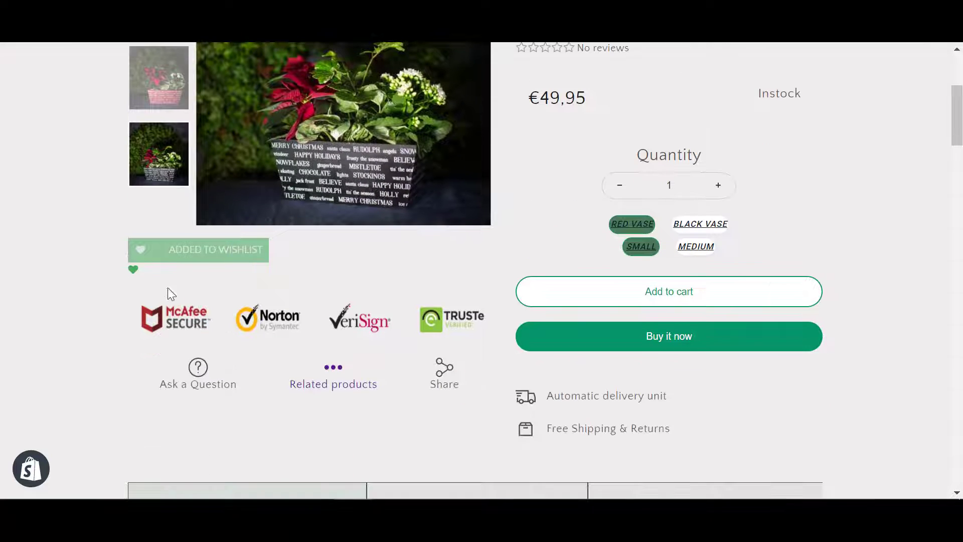
{"action": "scroll", "coordinate": [643, 350], "scroll_direction": "down", "scroll_amount": 6}
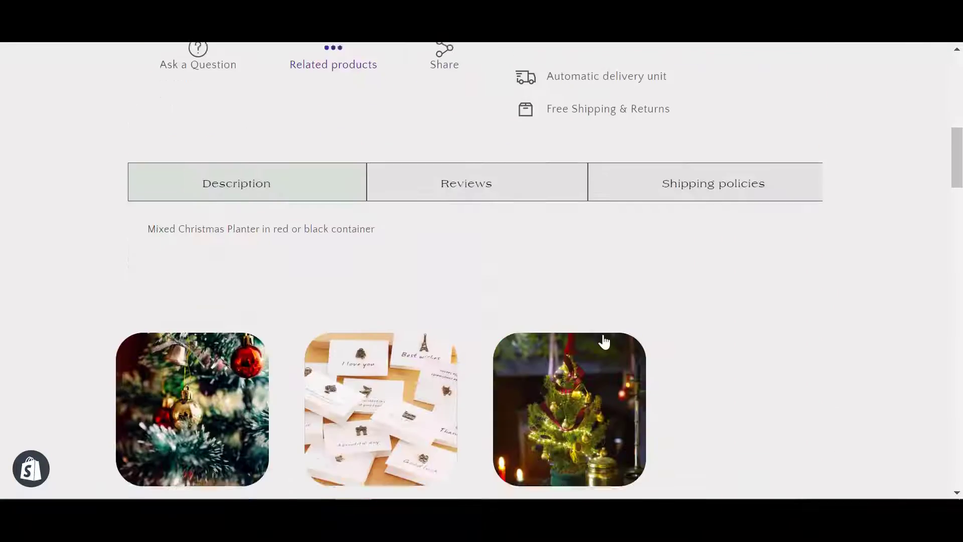
{"action": "scroll", "coordinate": [604, 341], "scroll_direction": "down", "scroll_amount": 1}
{"action": "left_click", "coordinate": [415, 129]}
{"action": "left_click", "coordinate": [645, 136]}
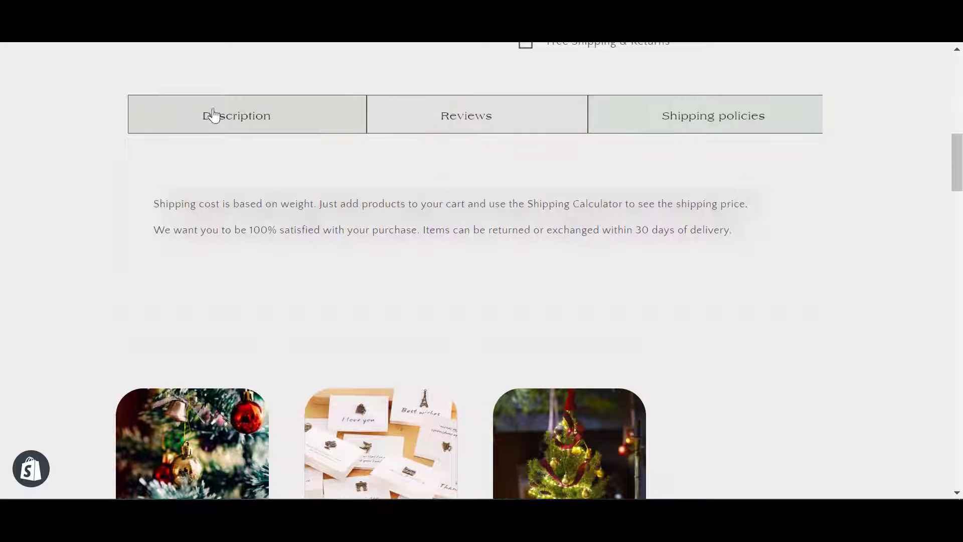
{"action": "left_click", "coordinate": [213, 114]}
{"action": "scroll", "coordinate": [432, 343], "scroll_direction": "down", "scroll_amount": 7}
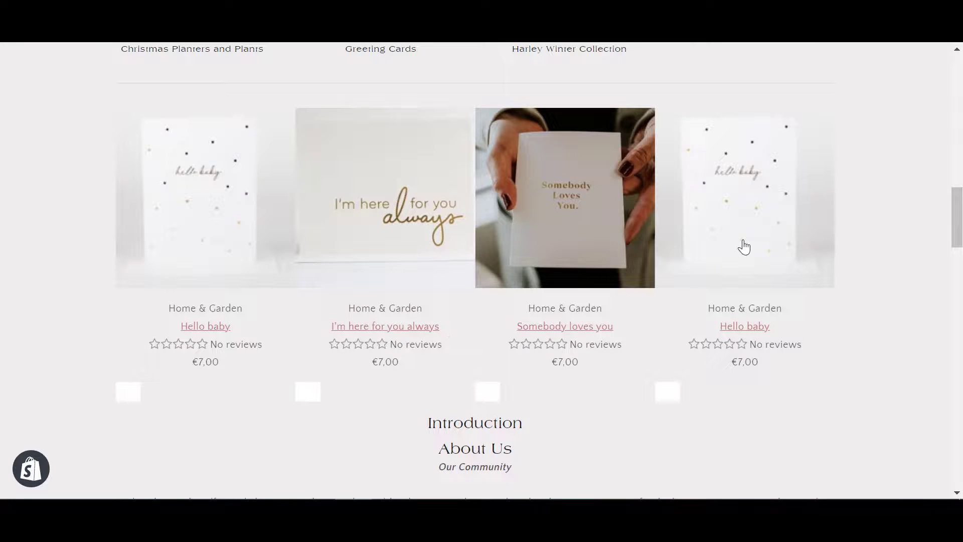
{"action": "scroll", "coordinate": [745, 246], "scroll_direction": "down", "scroll_amount": 20}
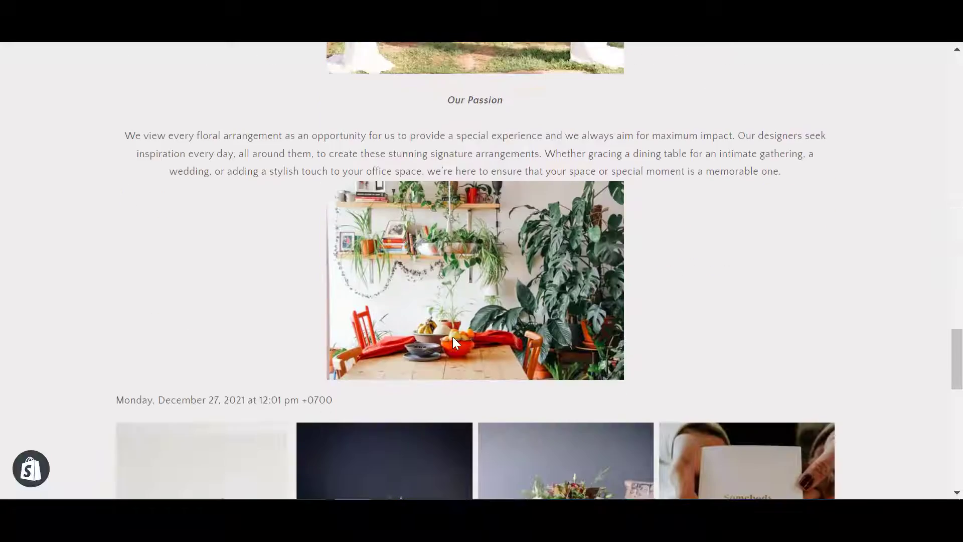
{"action": "scroll", "coordinate": [452, 341], "scroll_direction": "down", "scroll_amount": 7}
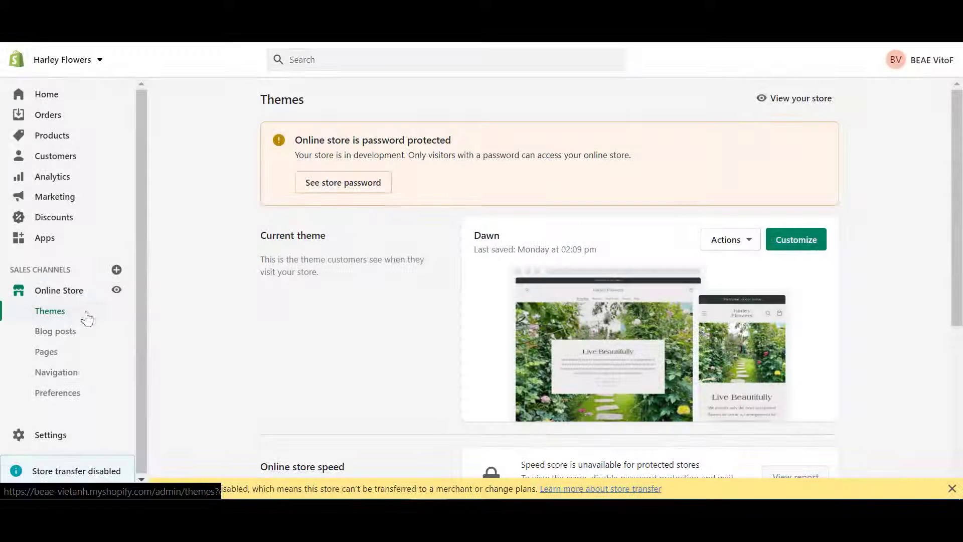
- Open the current Dawn theme for customization in Shopify and display its Default product template
{"action": "left_click", "coordinate": [812, 249]}
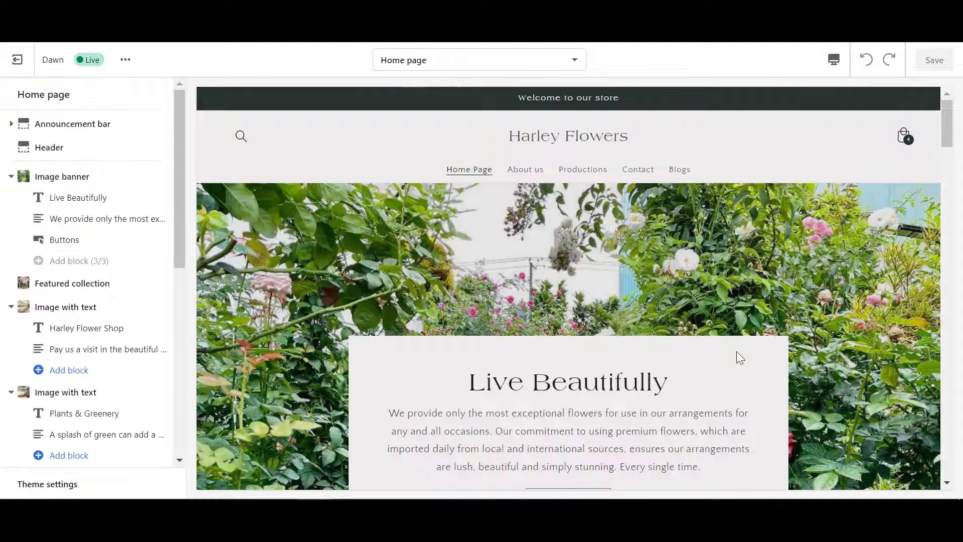
{"action": "left_click", "coordinate": [505, 60]}
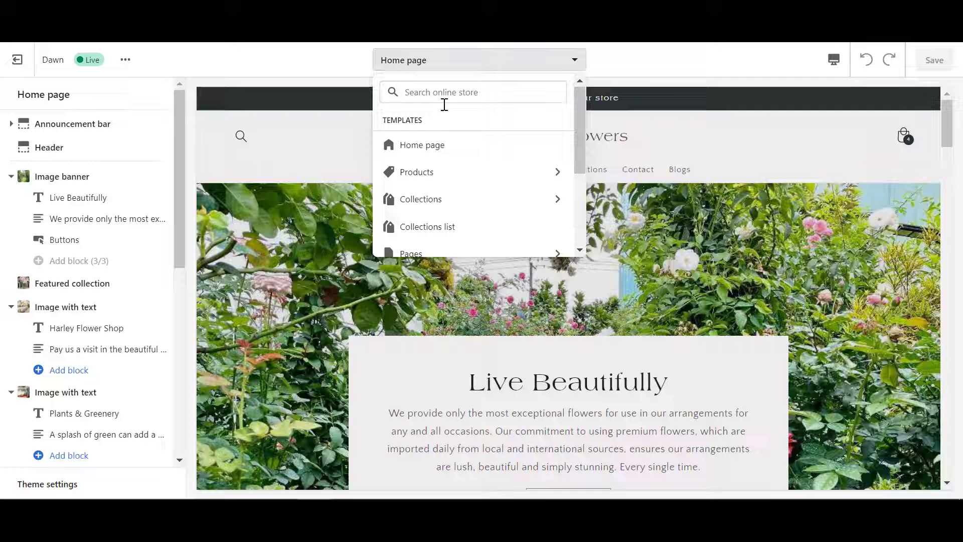
{"action": "left_click", "coordinate": [424, 176]}
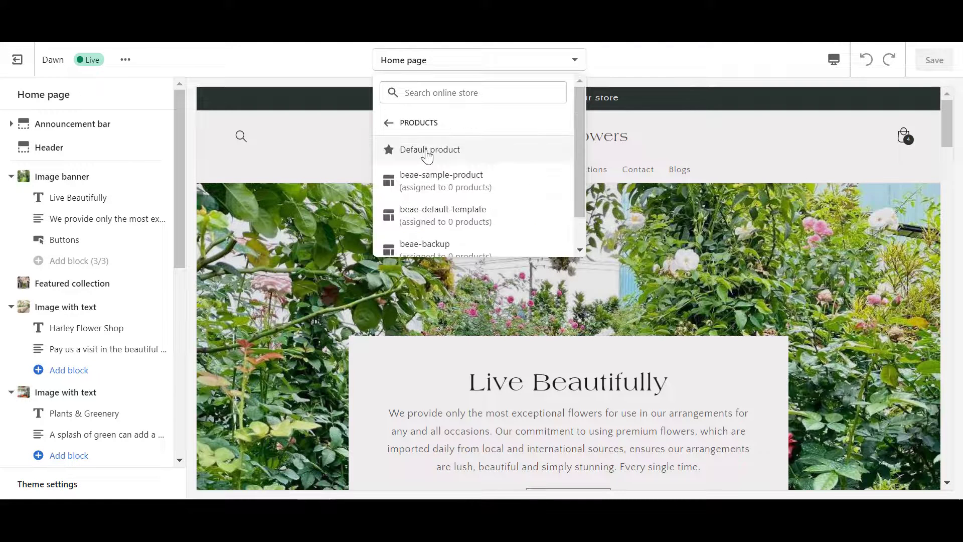
{"action": "left_click", "coordinate": [427, 153]}
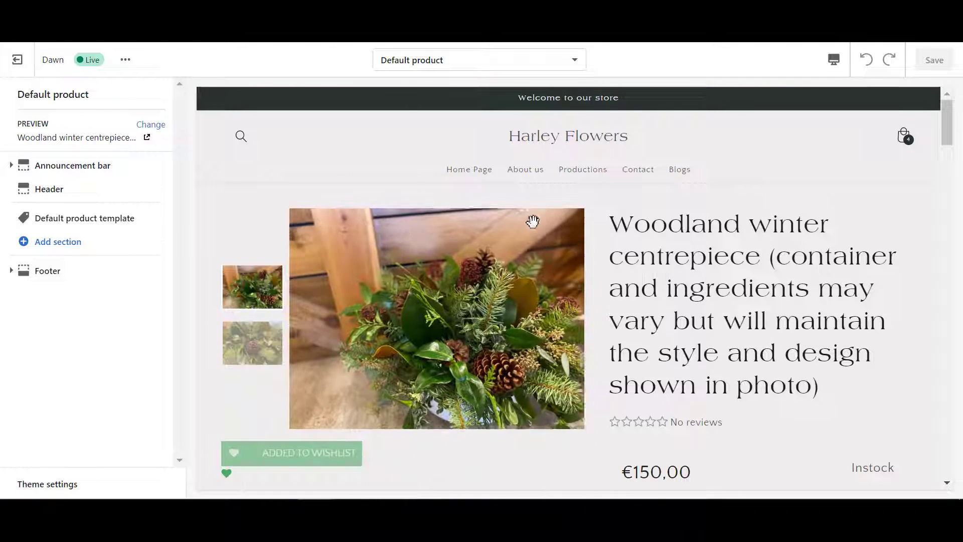
- Examine the Default product template's Reviews and Shipping policies content and its product, About Us and social sections
{"action": "scroll", "coordinate": [534, 222], "scroll_direction": "down", "scroll_amount": 10}
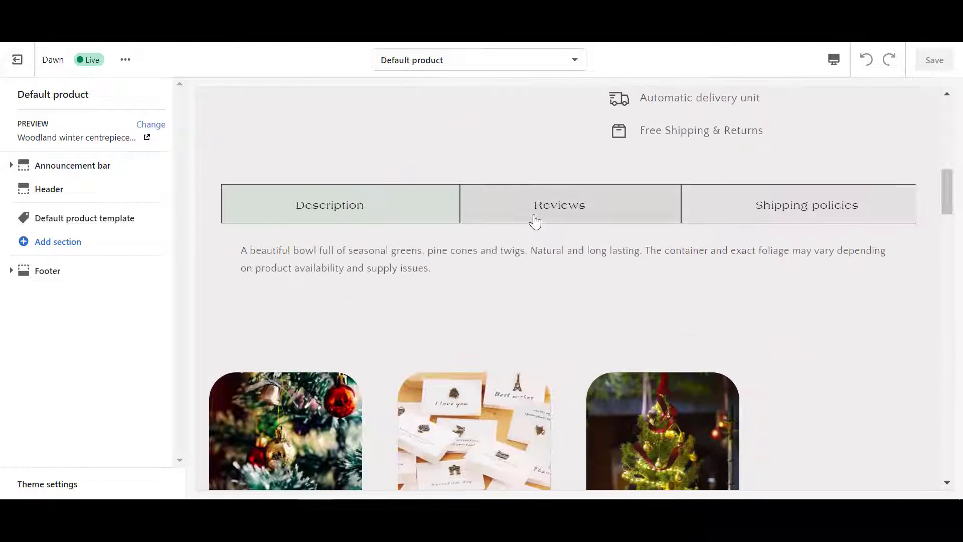
{"action": "left_click", "coordinate": [534, 221]}
{"action": "left_click", "coordinate": [785, 211]}
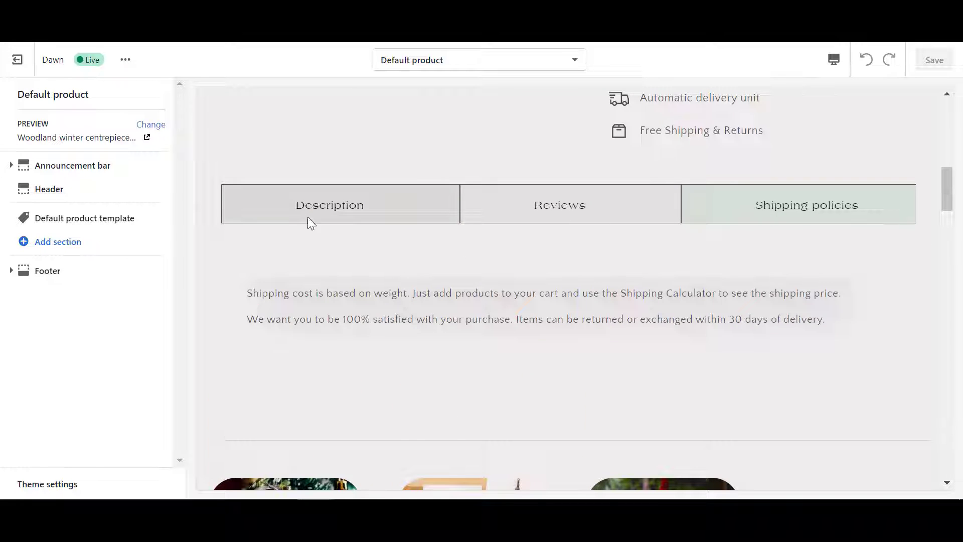
{"action": "scroll", "coordinate": [484, 256], "scroll_direction": "down", "scroll_amount": 10}
{"action": "scroll", "coordinate": [585, 276], "scroll_direction": "down", "scroll_amount": 6}
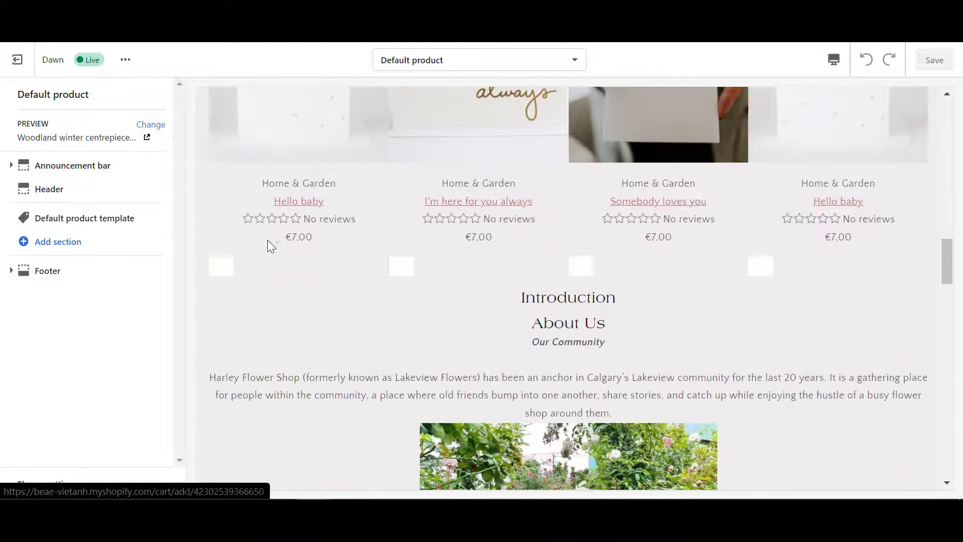
{"action": "scroll", "coordinate": [640, 205], "scroll_direction": "down", "scroll_amount": 12}
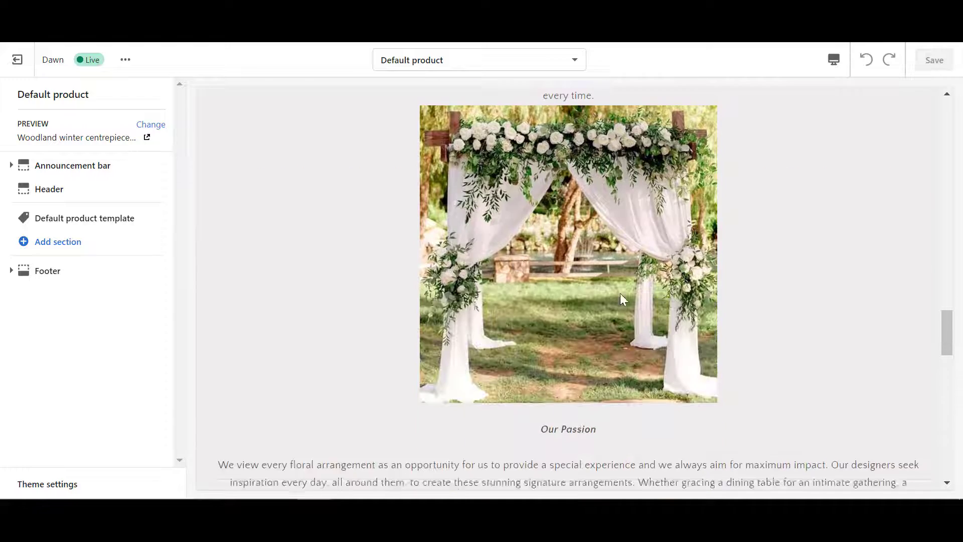
{"action": "scroll", "coordinate": [621, 295], "scroll_direction": "down", "scroll_amount": 15}
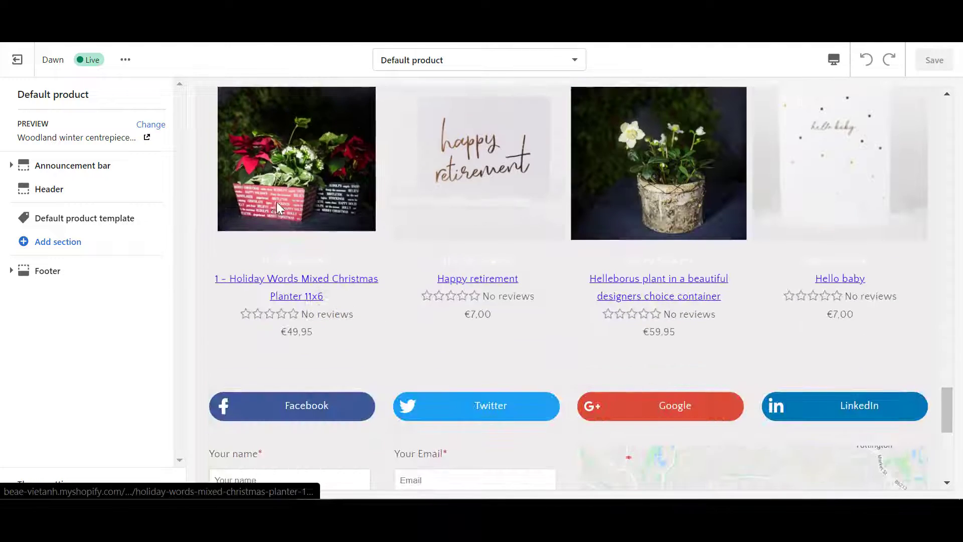
- Open the Holiday Words Mixed Christmas Planter product in the preview and view its second and third gallery images
{"action": "left_click", "coordinate": [277, 208]}
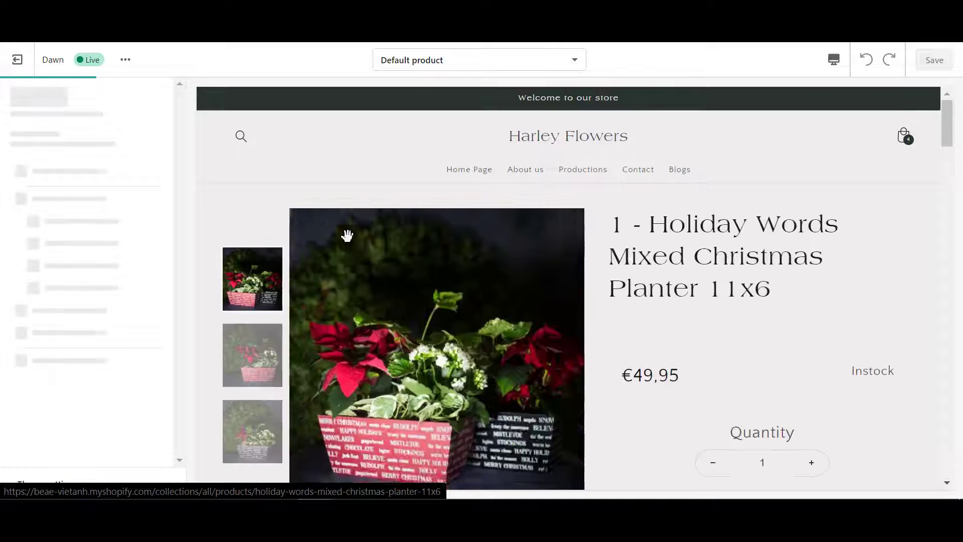
{"action": "left_click", "coordinate": [253, 357]}
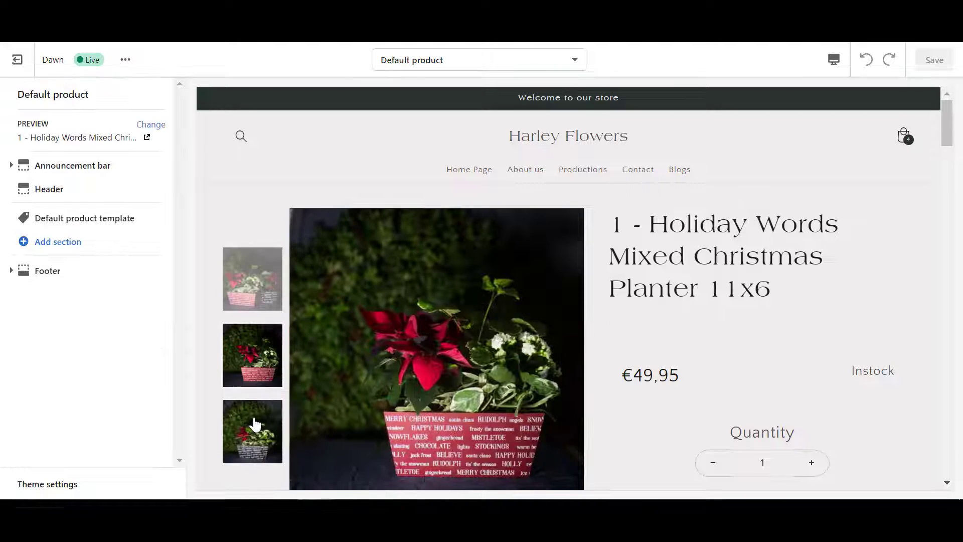
{"action": "left_click", "coordinate": [255, 424]}
{"action": "scroll", "coordinate": [667, 351], "scroll_direction": "down", "scroll_amount": 2}
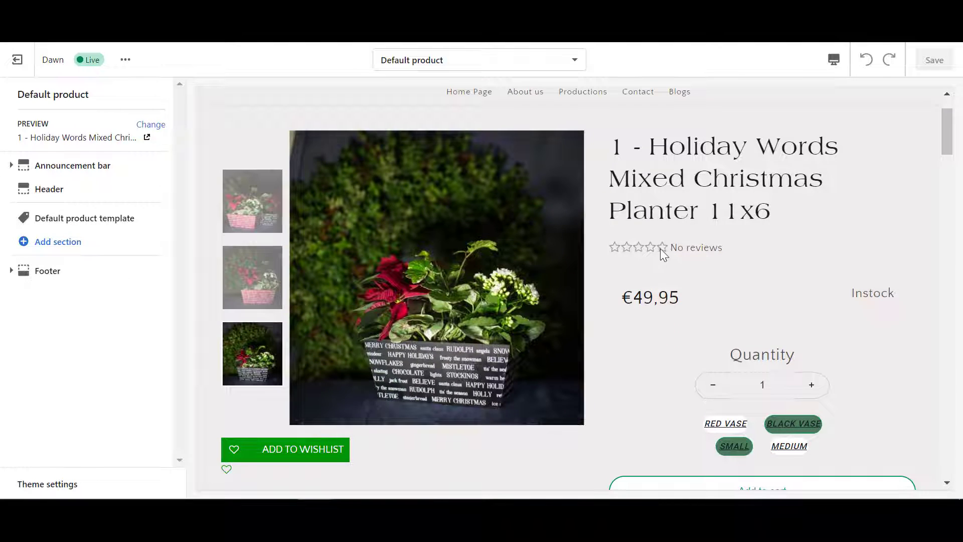
- Look through the planter page down to the About Us section, then enlarge its product image and close the enlarged view
{"action": "scroll", "coordinate": [667, 281], "scroll_direction": "down", "scroll_amount": 20}
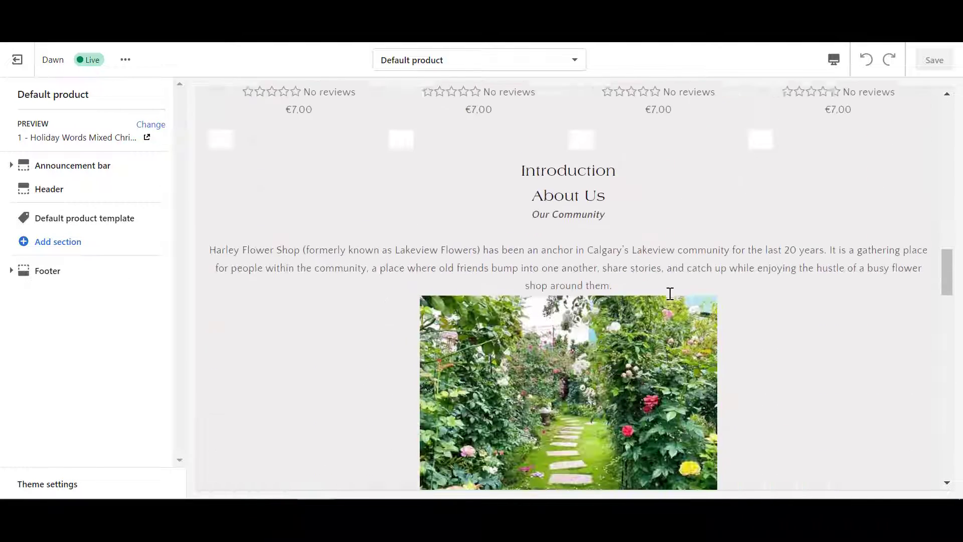
{"action": "scroll", "coordinate": [670, 293], "scroll_direction": "down", "scroll_amount": 1}
{"action": "scroll", "coordinate": [669, 295], "scroll_direction": "down", "scroll_amount": 2}
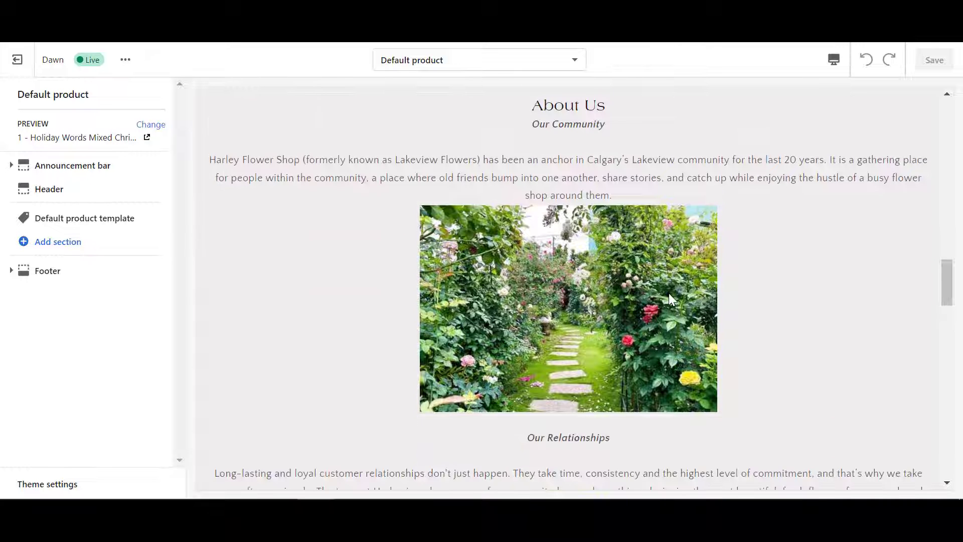
{"action": "scroll", "coordinate": [669, 295], "scroll_direction": "up", "scroll_amount": 15}
{"action": "scroll", "coordinate": [669, 293], "scroll_direction": "up", "scroll_amount": 8}
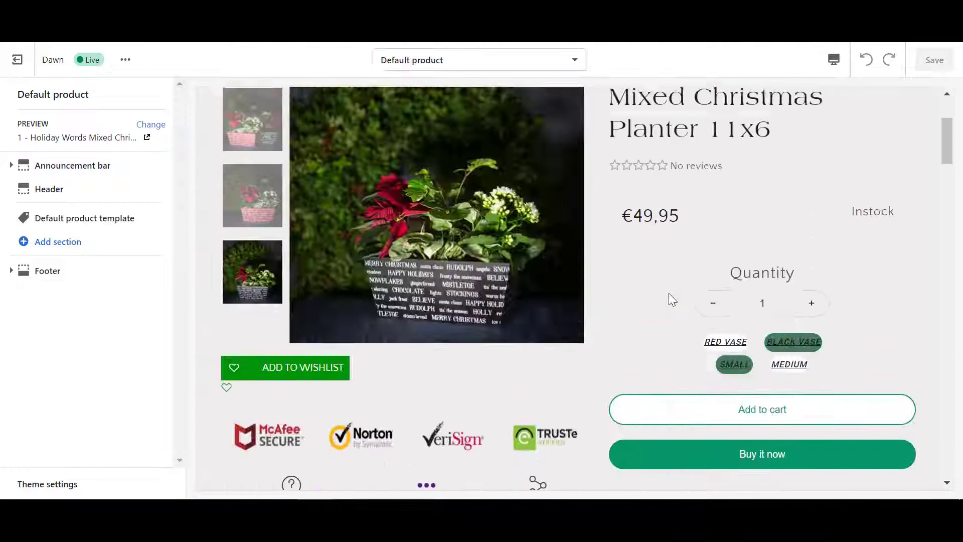
{"action": "left_click", "coordinate": [486, 282]}
{"action": "left_click", "coordinate": [791, 263]}
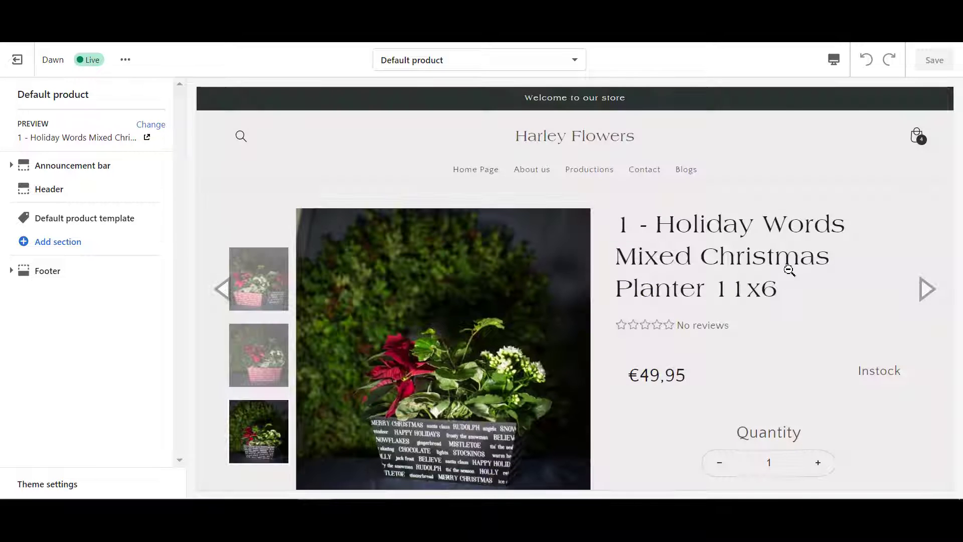